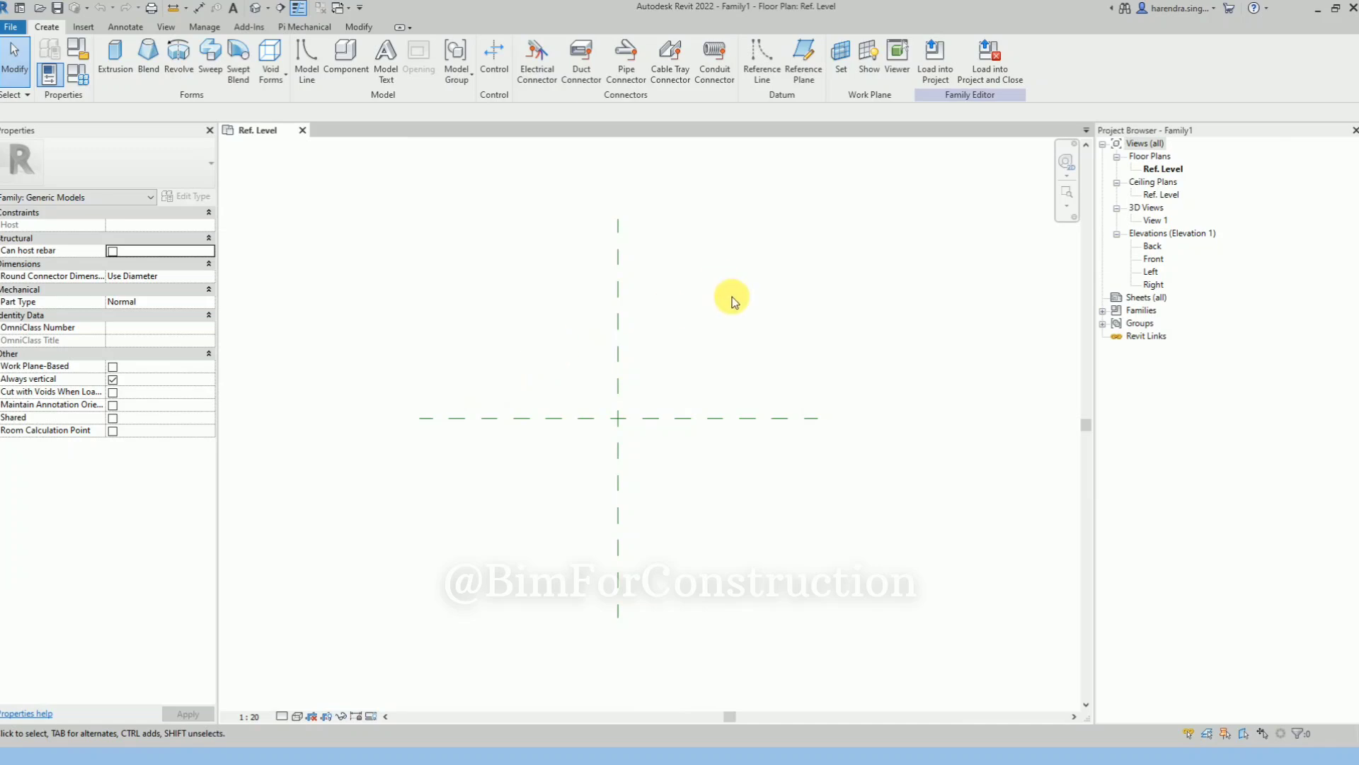
Start a solid swept blend and sketch its path as a start-end-radius arc with radius about 814 spanning about 106°, then finish the path
{"action": "scroll", "coordinate": [736, 319], "scroll_direction": "up", "scroll_amount": 3}
{"action": "scroll", "coordinate": [708, 318], "scroll_direction": "down", "scroll_amount": 1}
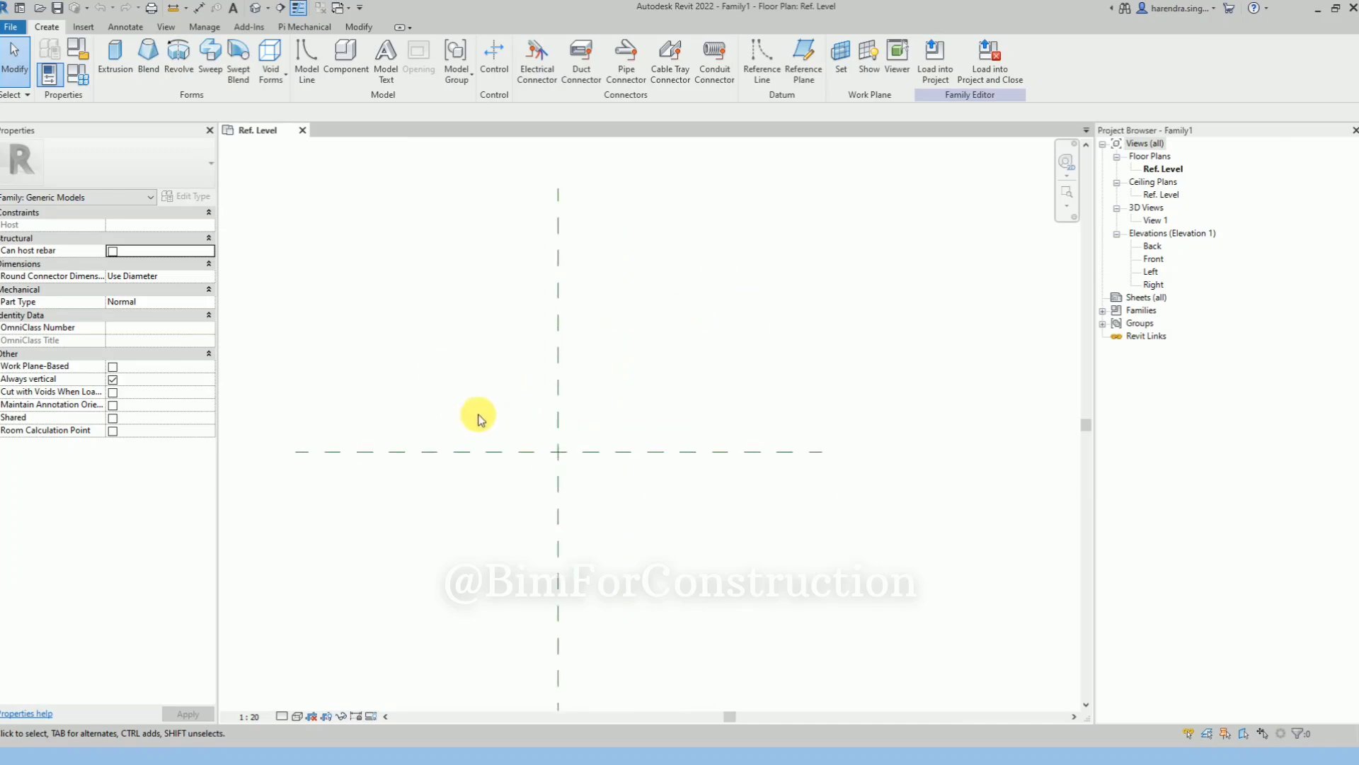
{"action": "left_click", "coordinate": [239, 71]}
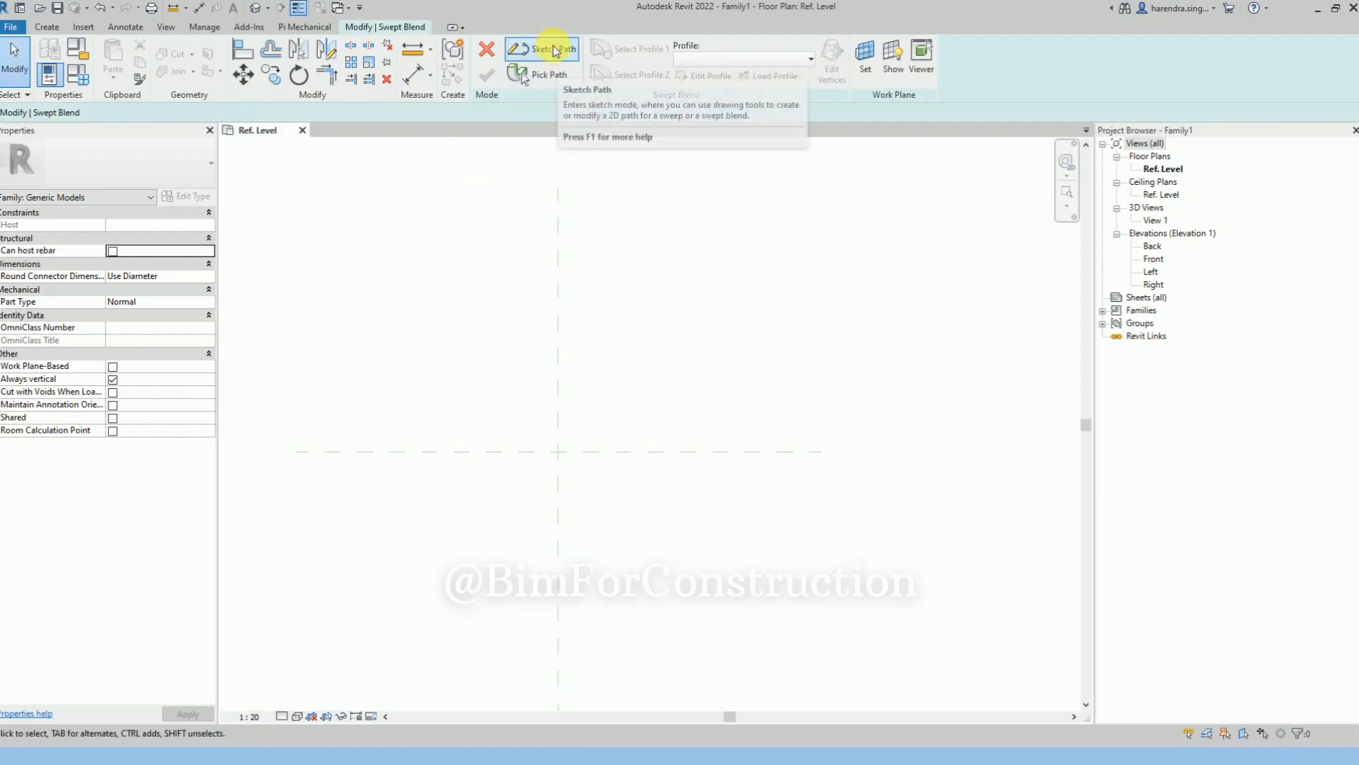
{"action": "left_click", "coordinate": [521, 59]}
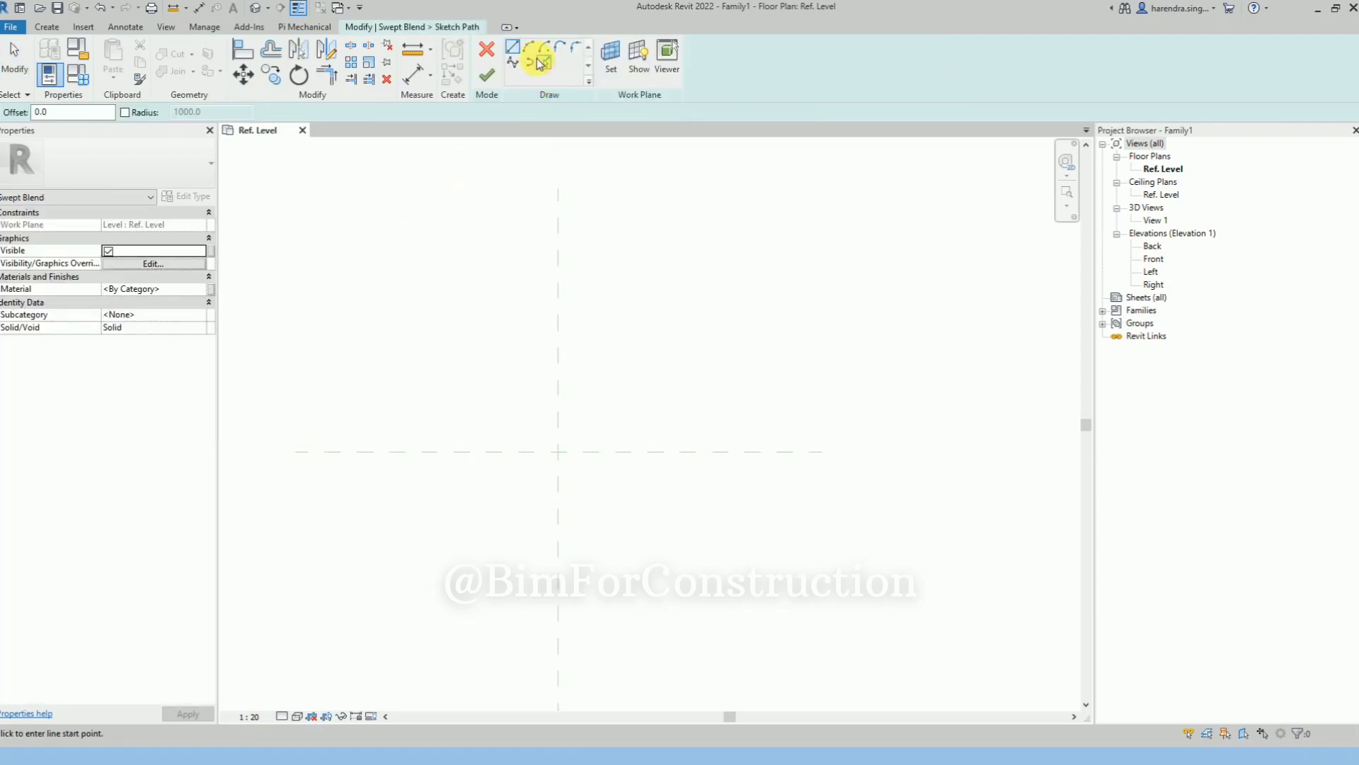
{"action": "left_click", "coordinate": [530, 54]}
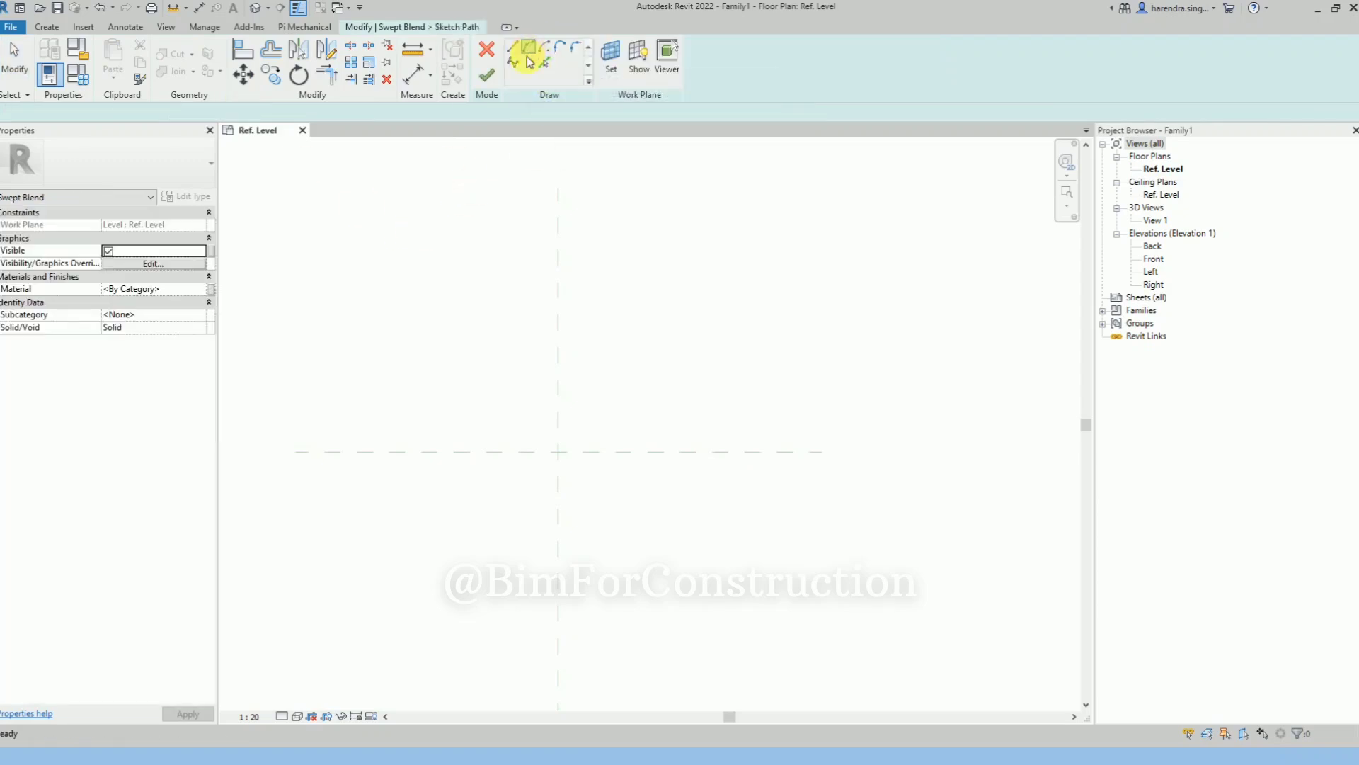
{"action": "left_click", "coordinate": [491, 446]}
{"action": "left_click", "coordinate": [695, 347]}
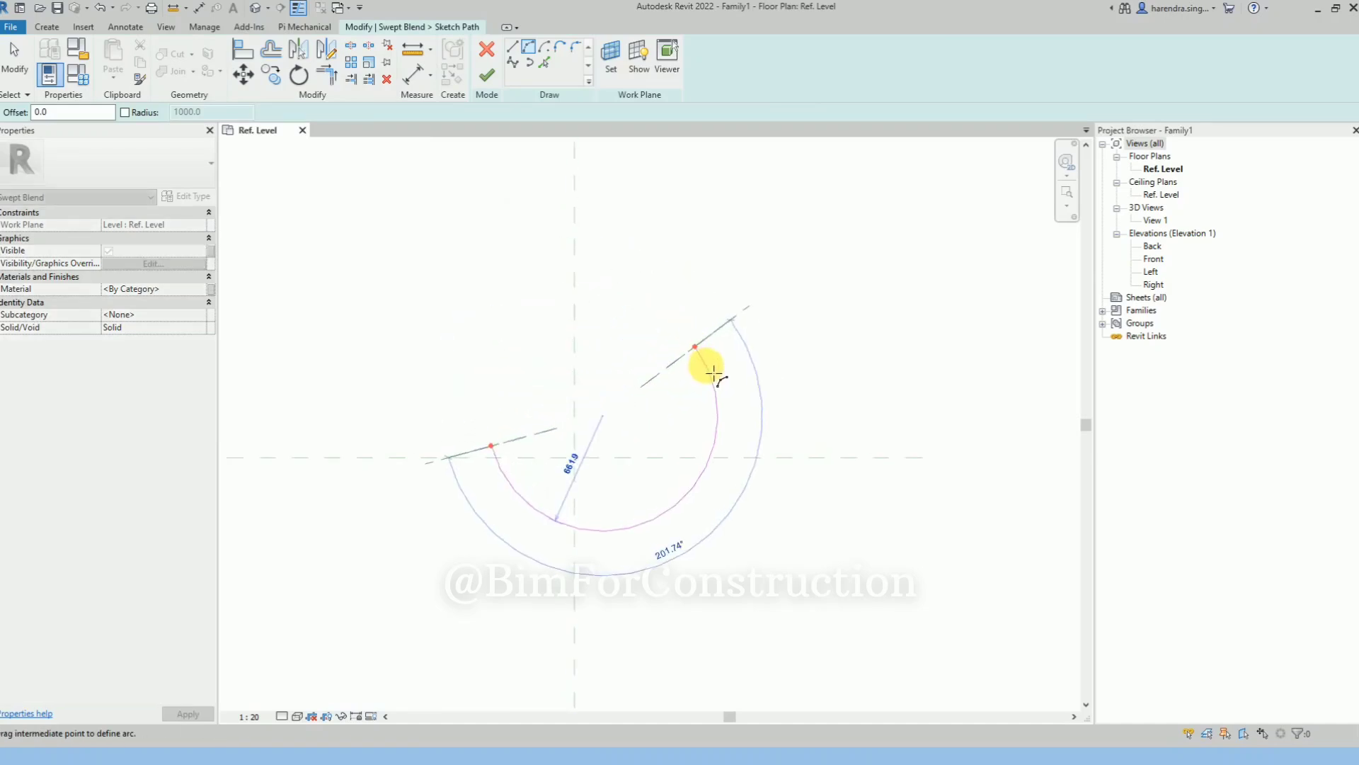
{"action": "scroll", "coordinate": [666, 342], "scroll_direction": "up", "scroll_amount": 3}
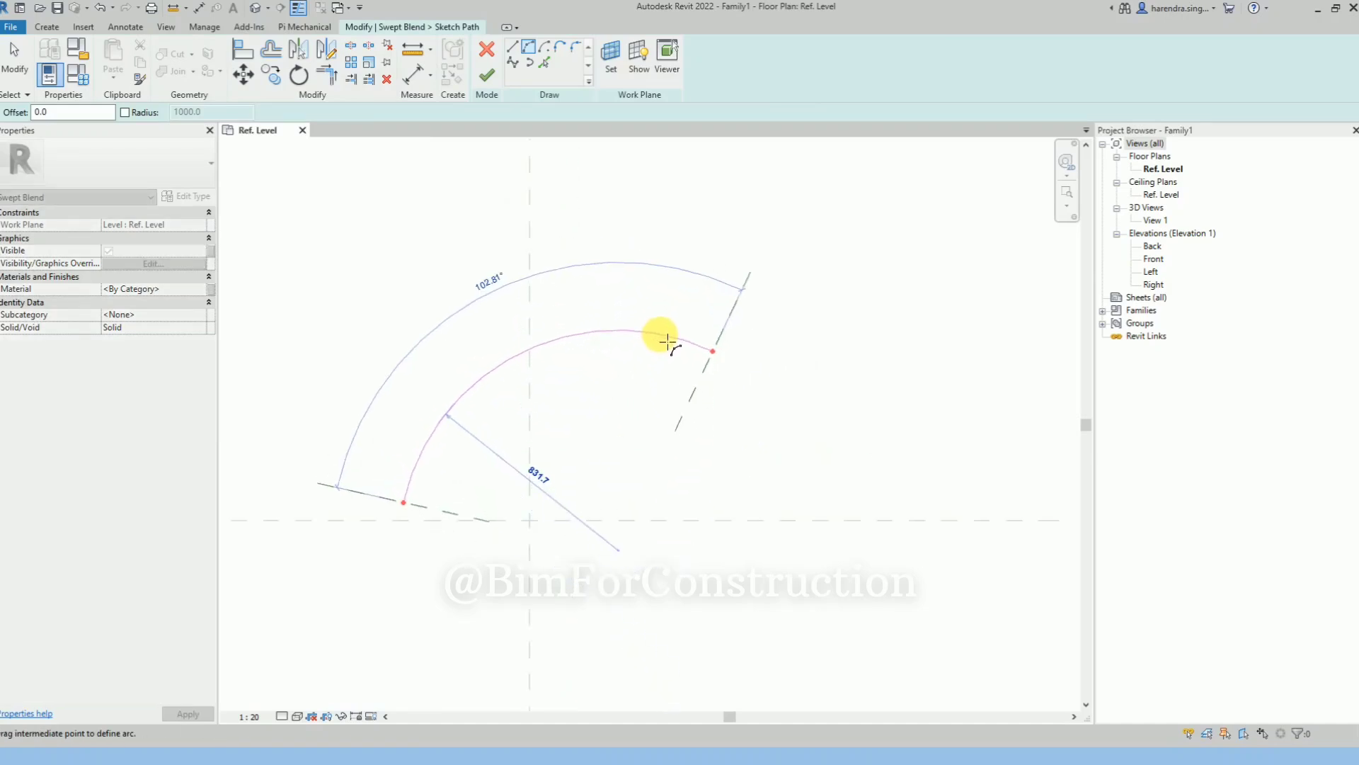
{"action": "left_click", "coordinate": [668, 341]}
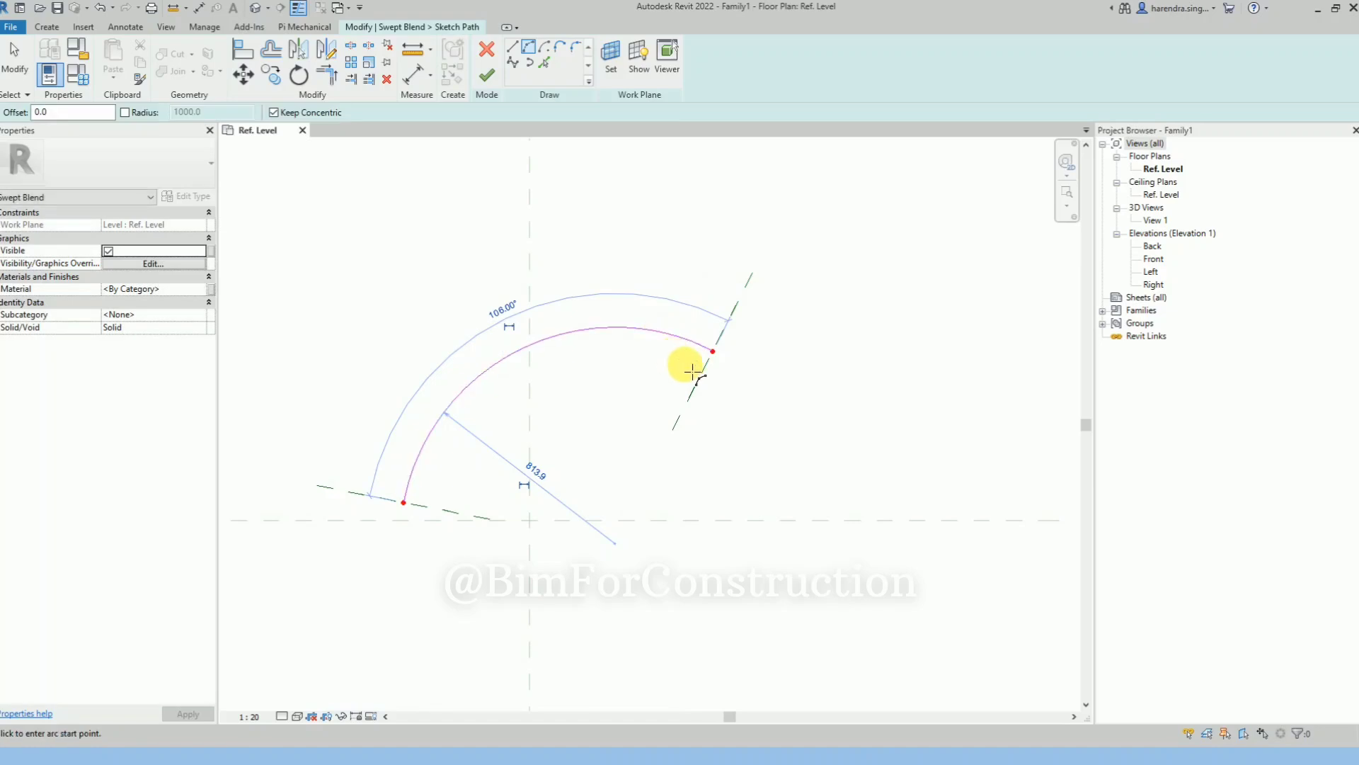
{"action": "left_click", "coordinate": [485, 78]}
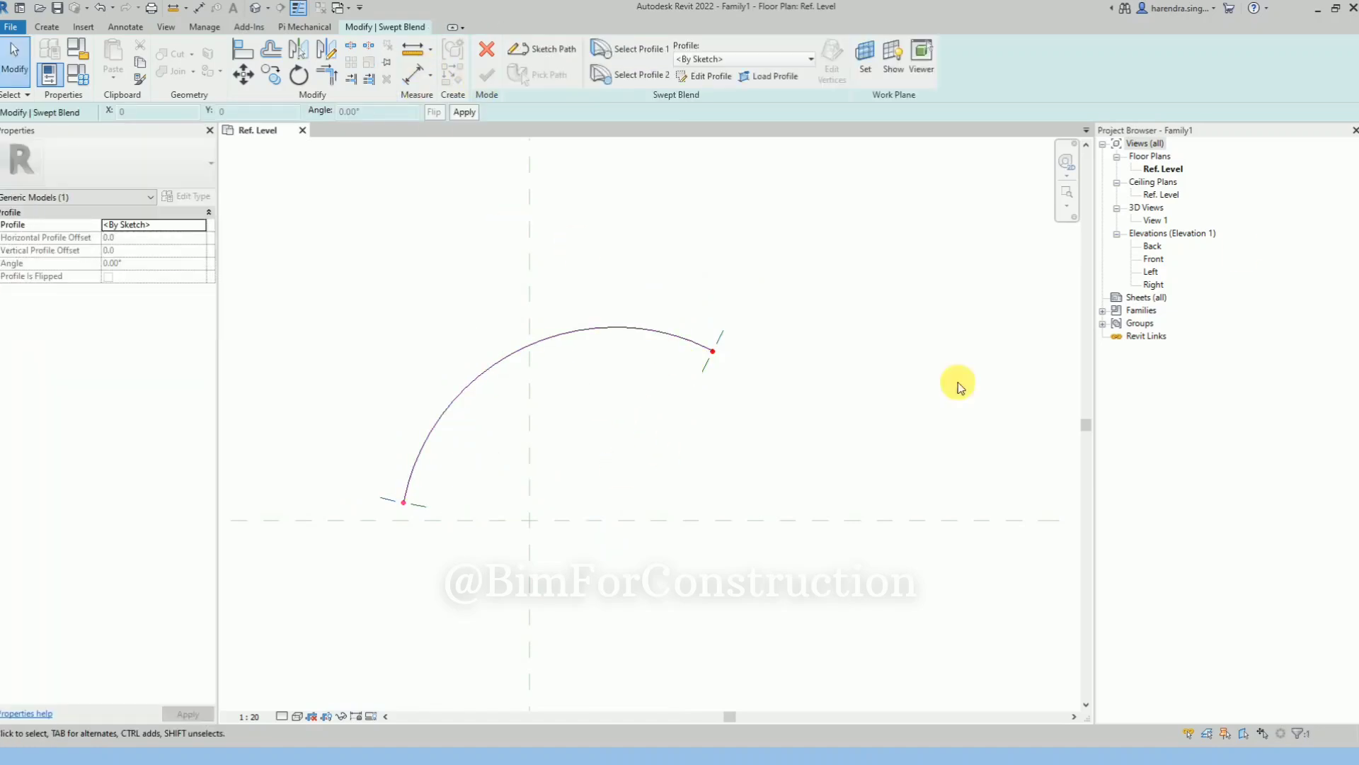
Open the 3D view View 1 and orient it so both ends of the arc path can be seen at an angle
{"action": "left_click", "coordinate": [1170, 195]}
{"action": "double_click", "coordinate": [1173, 197]}
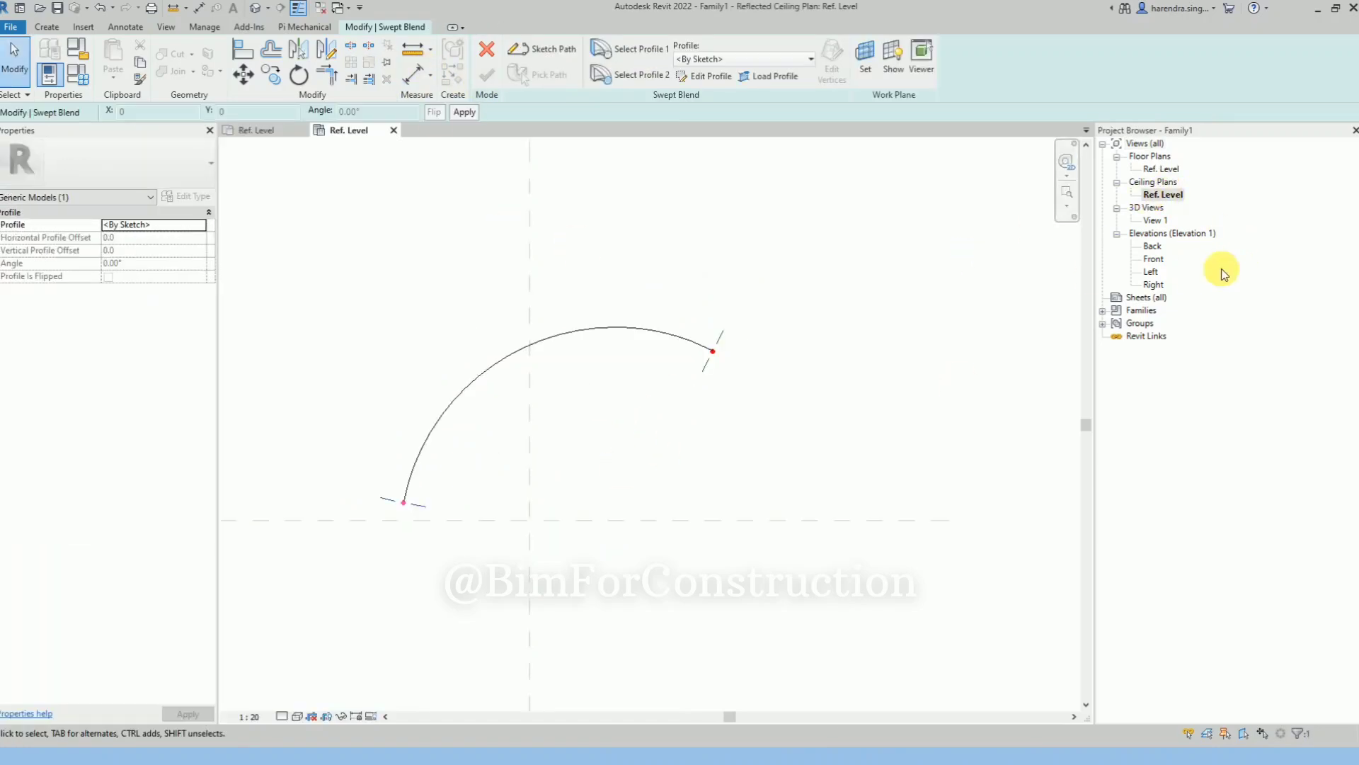
{"action": "double_click", "coordinate": [1157, 221]}
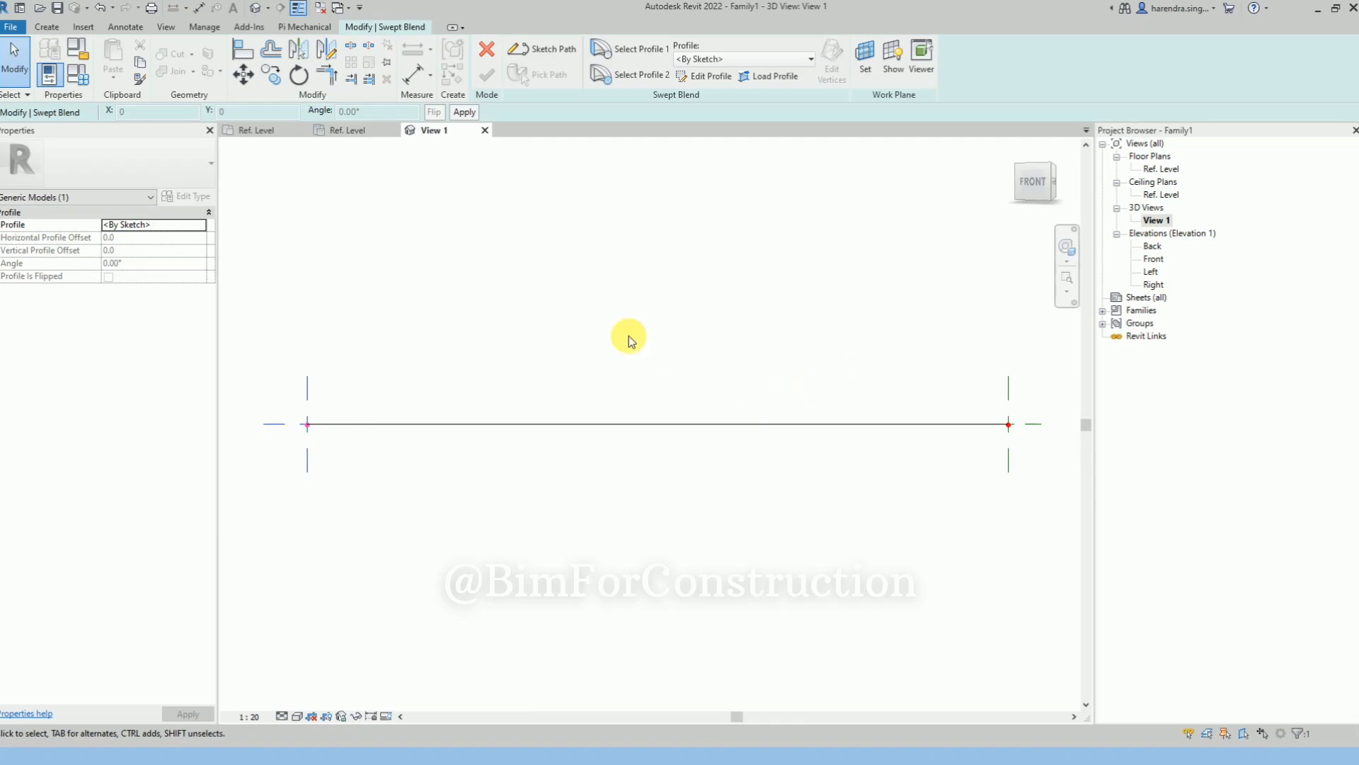
{"action": "left_click", "coordinate": [628, 336]}
{"action": "middle_click_drag", "start_coordinate": [544, 334], "coordinate": [675, 423], "text": "shift"}
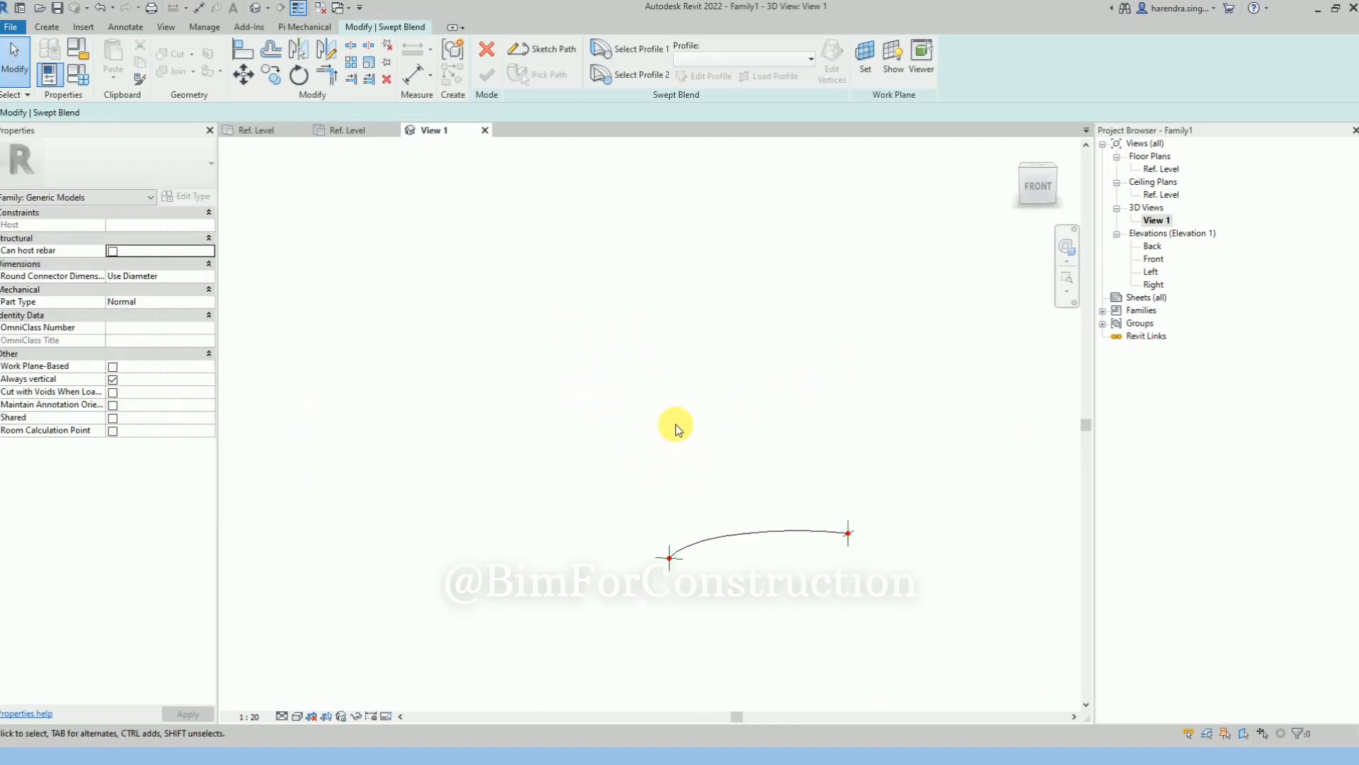
{"action": "left_click", "coordinate": [518, 439]}
{"action": "middle_click_drag", "start_coordinate": [518, 439], "coordinate": [643, 470], "text": "shift"}
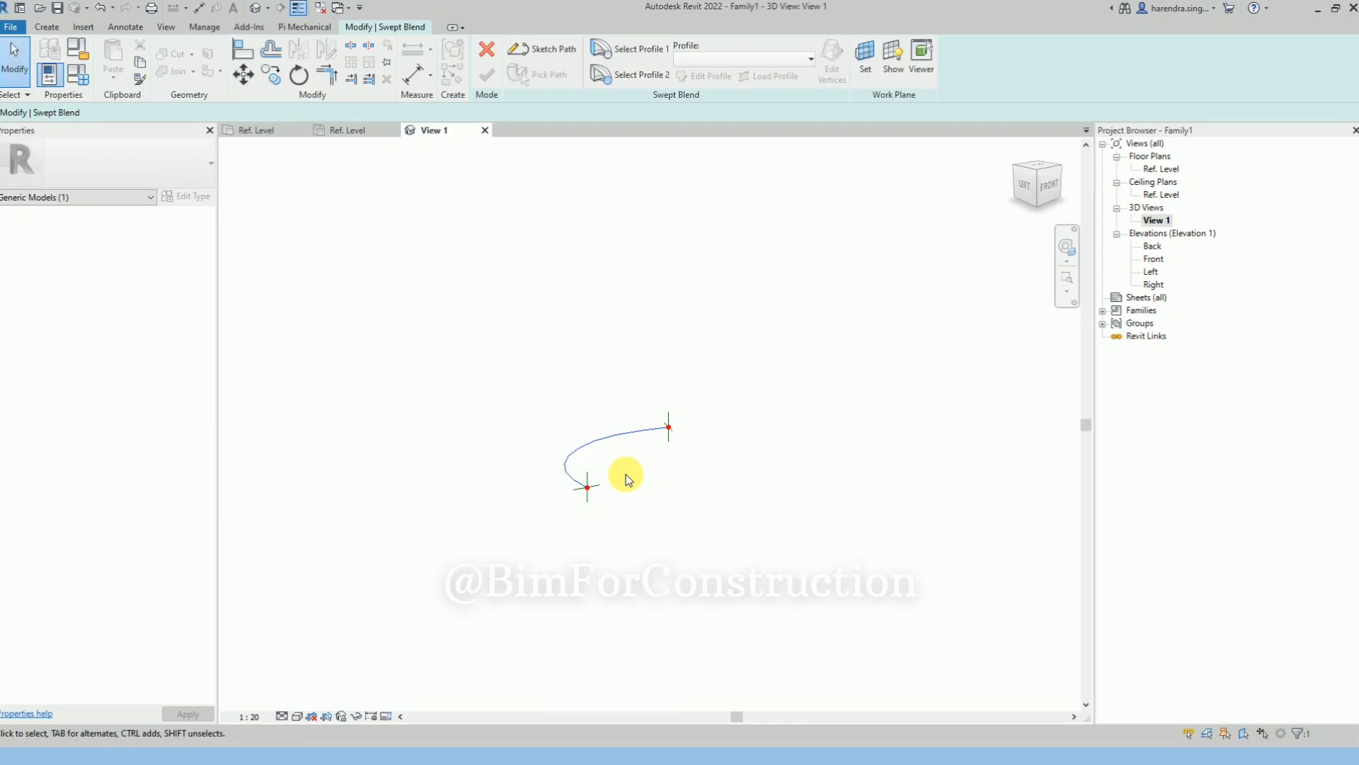
{"action": "scroll", "coordinate": [608, 475], "scroll_direction": "up", "scroll_amount": 2}
{"action": "left_click", "coordinate": [735, 501]}
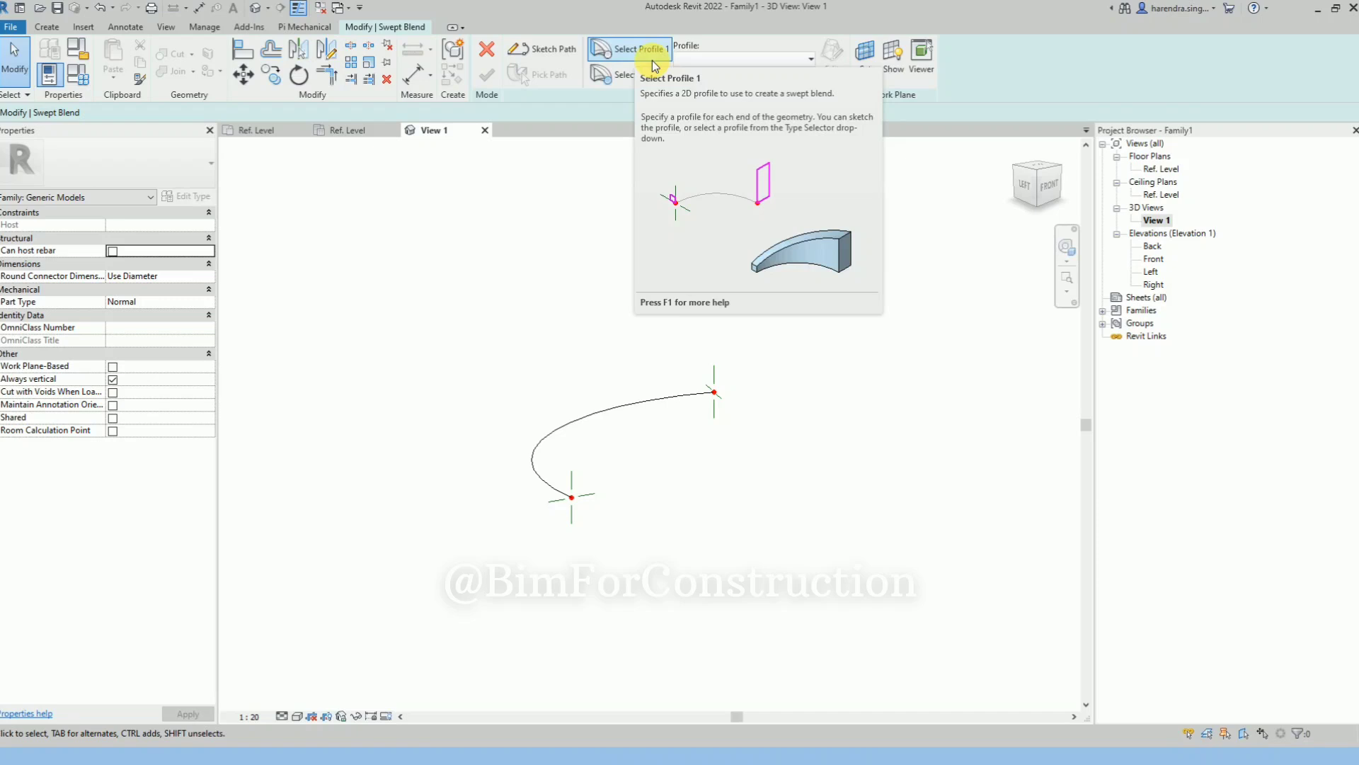
Sketch profile 1 as a circle of radius 200 centred on the path's start point and finish the profile
{"action": "left_click", "coordinate": [652, 61]}
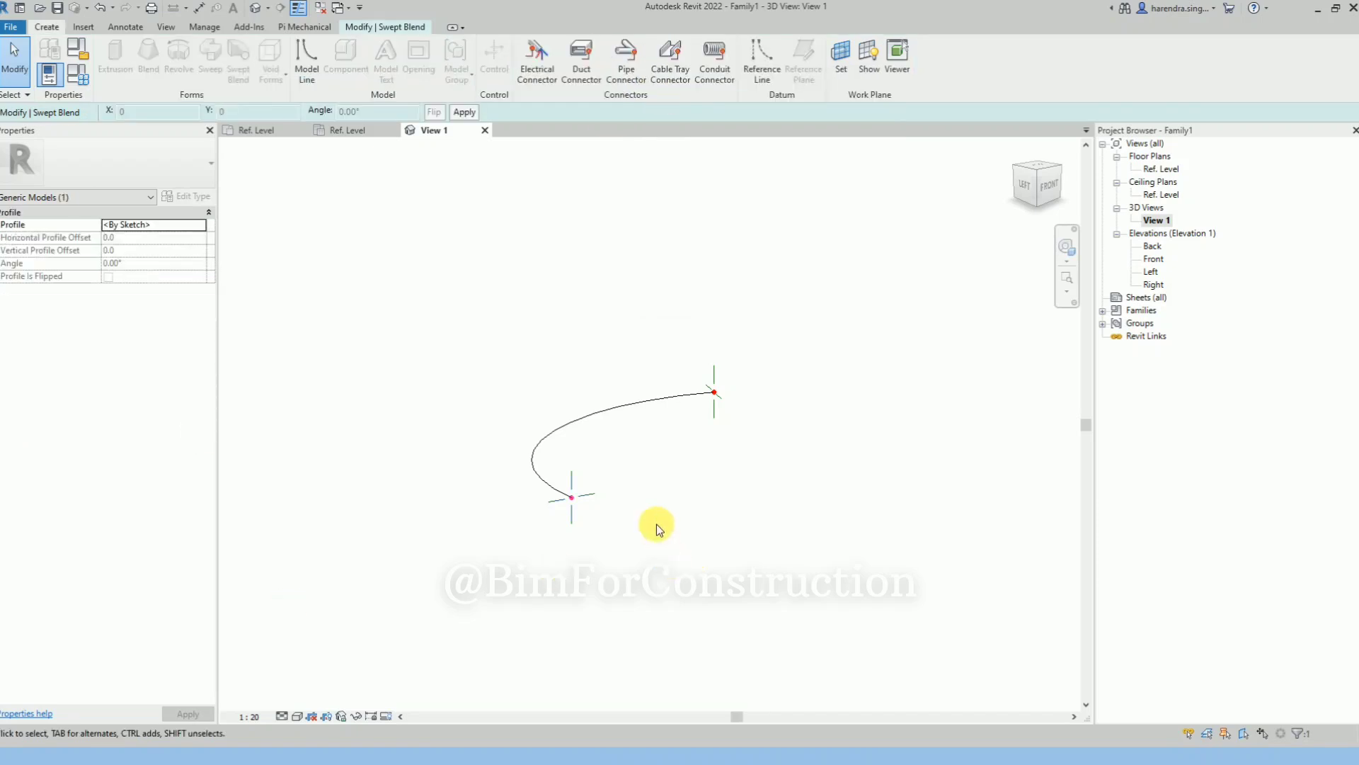
{"action": "scroll", "coordinate": [571, 423], "scroll_direction": "up", "scroll_amount": 2}
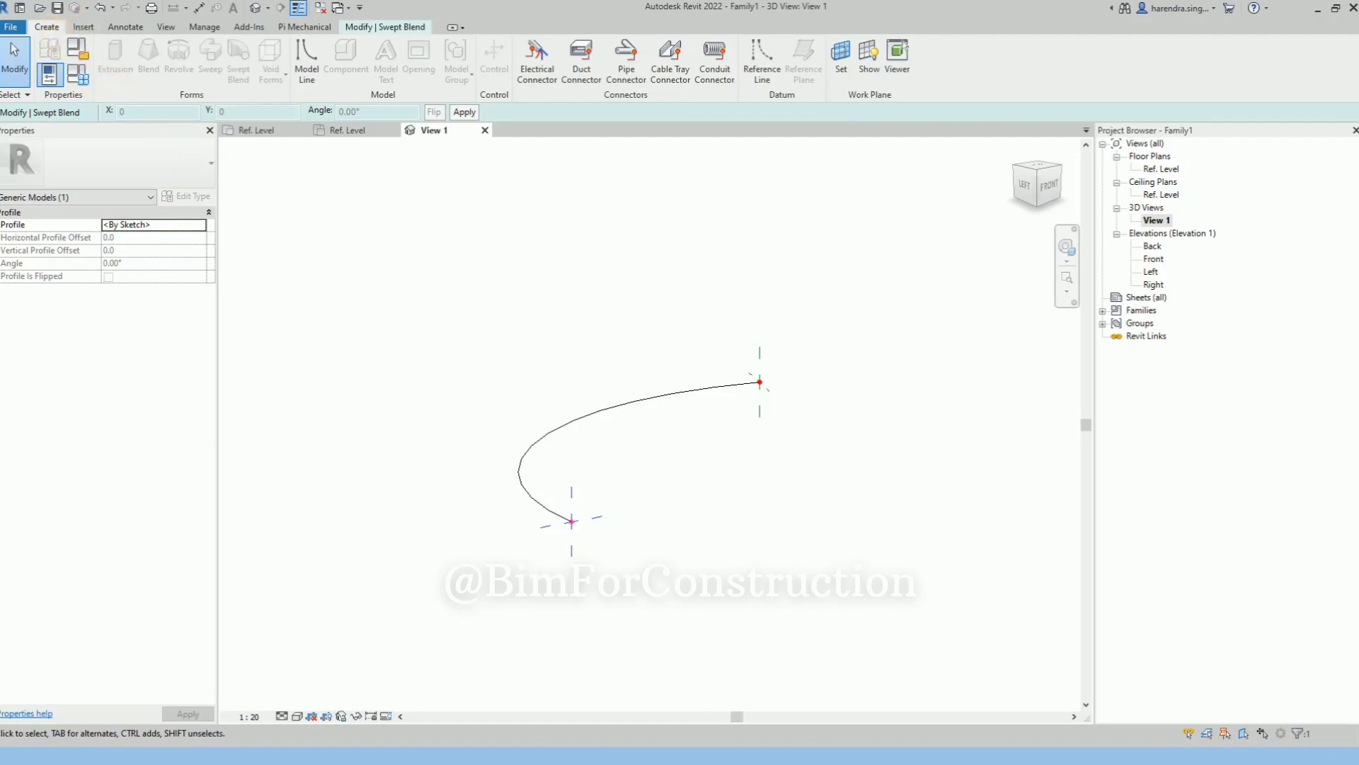
{"action": "left_click", "coordinate": [409, 28]}
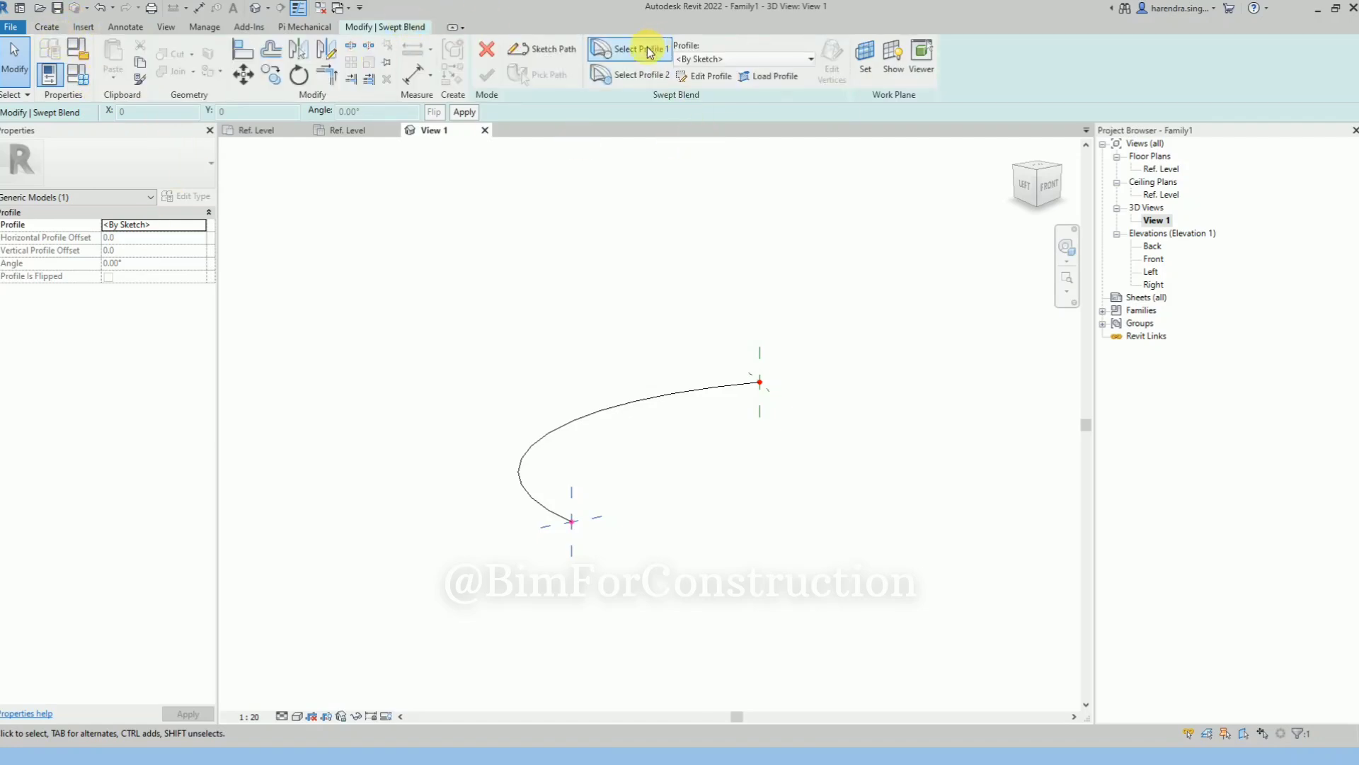
{"action": "left_click", "coordinate": [697, 75]}
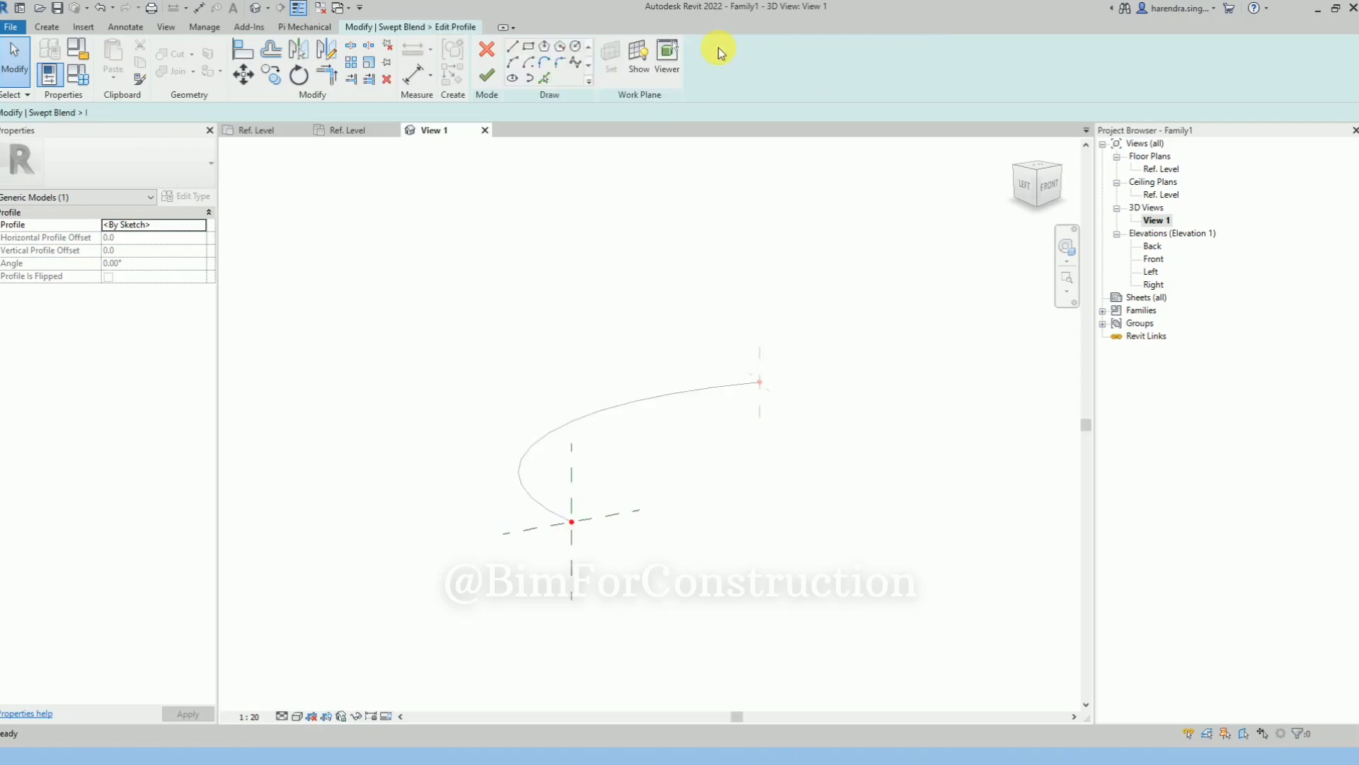
{"action": "left_click", "coordinate": [574, 50]}
{"action": "left_click", "coordinate": [572, 522]}
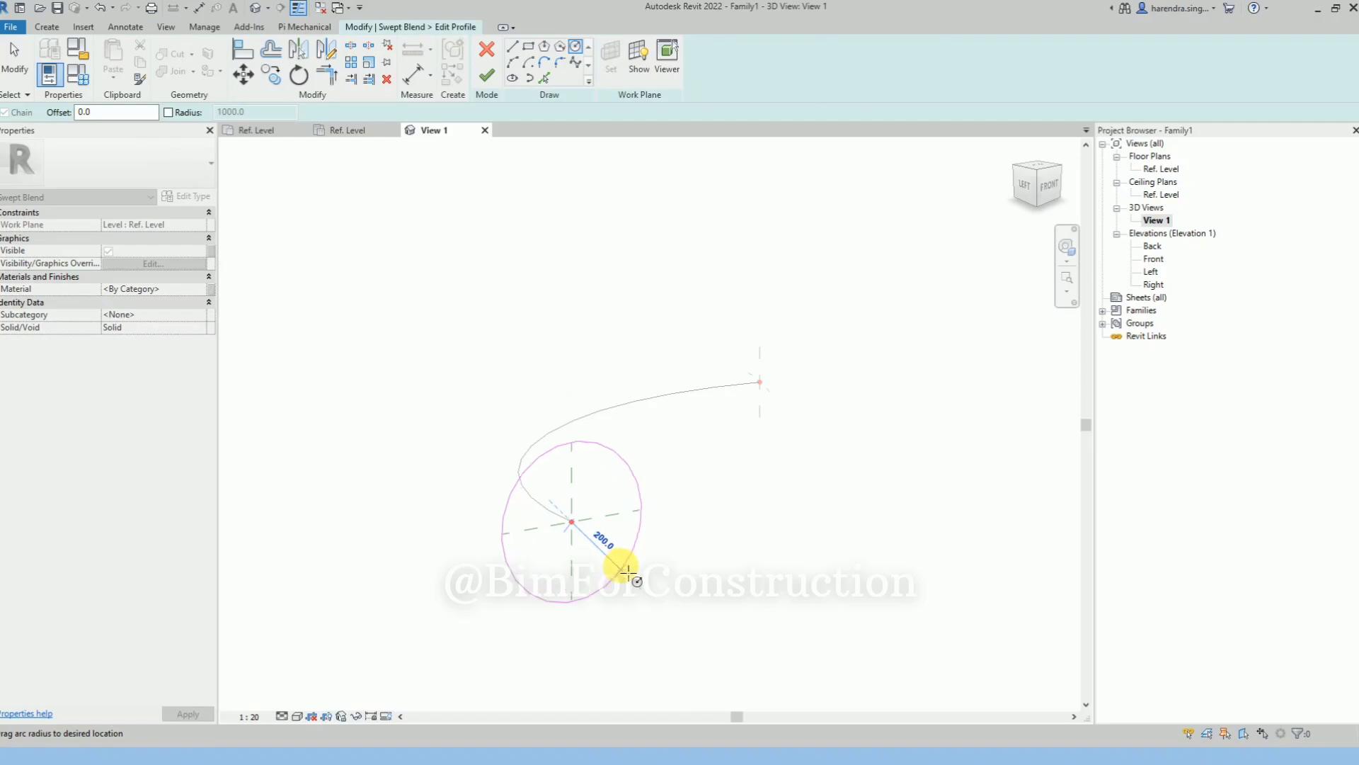
{"action": "left_click", "coordinate": [623, 567]}
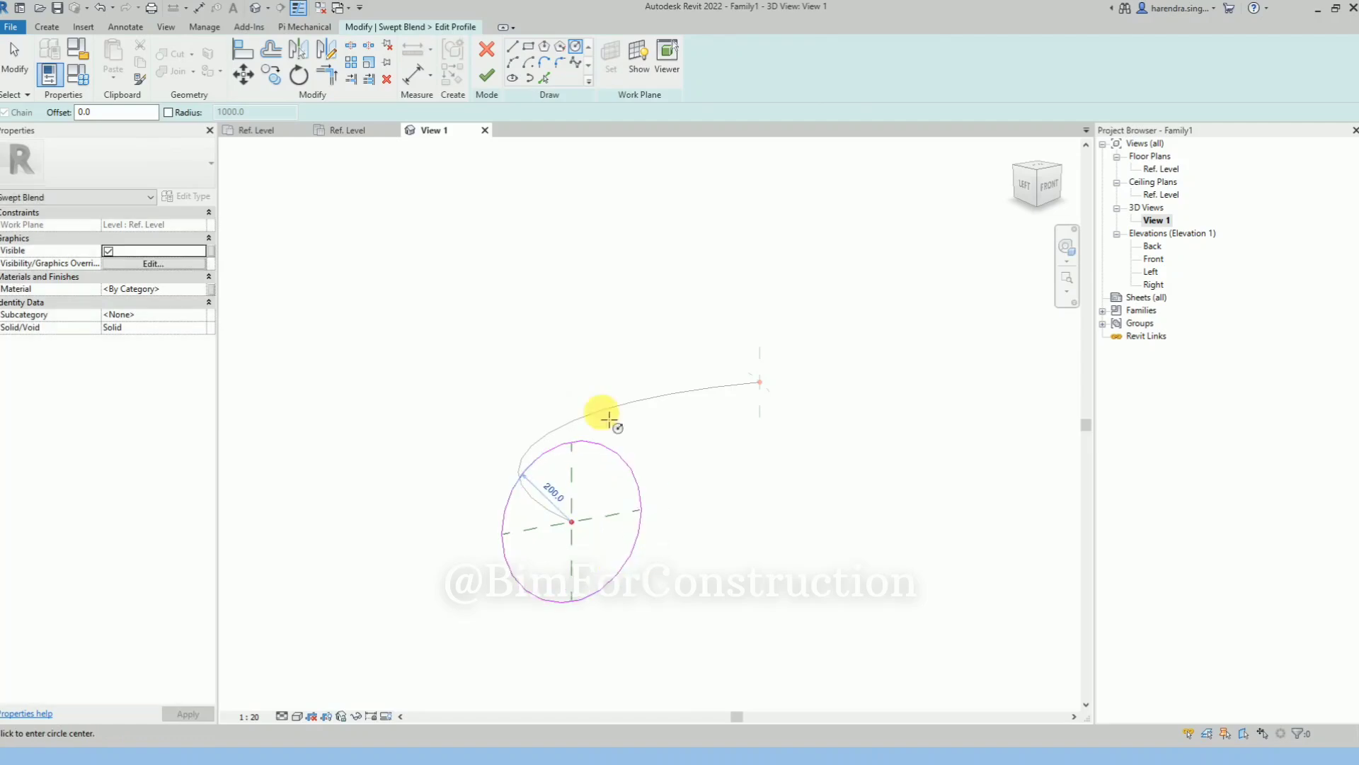
{"action": "left_click", "coordinate": [487, 75]}
Sketch profile 2 as a circle of radius about 60 centred on the path's other end and finish the profile
{"action": "left_click", "coordinate": [657, 73]}
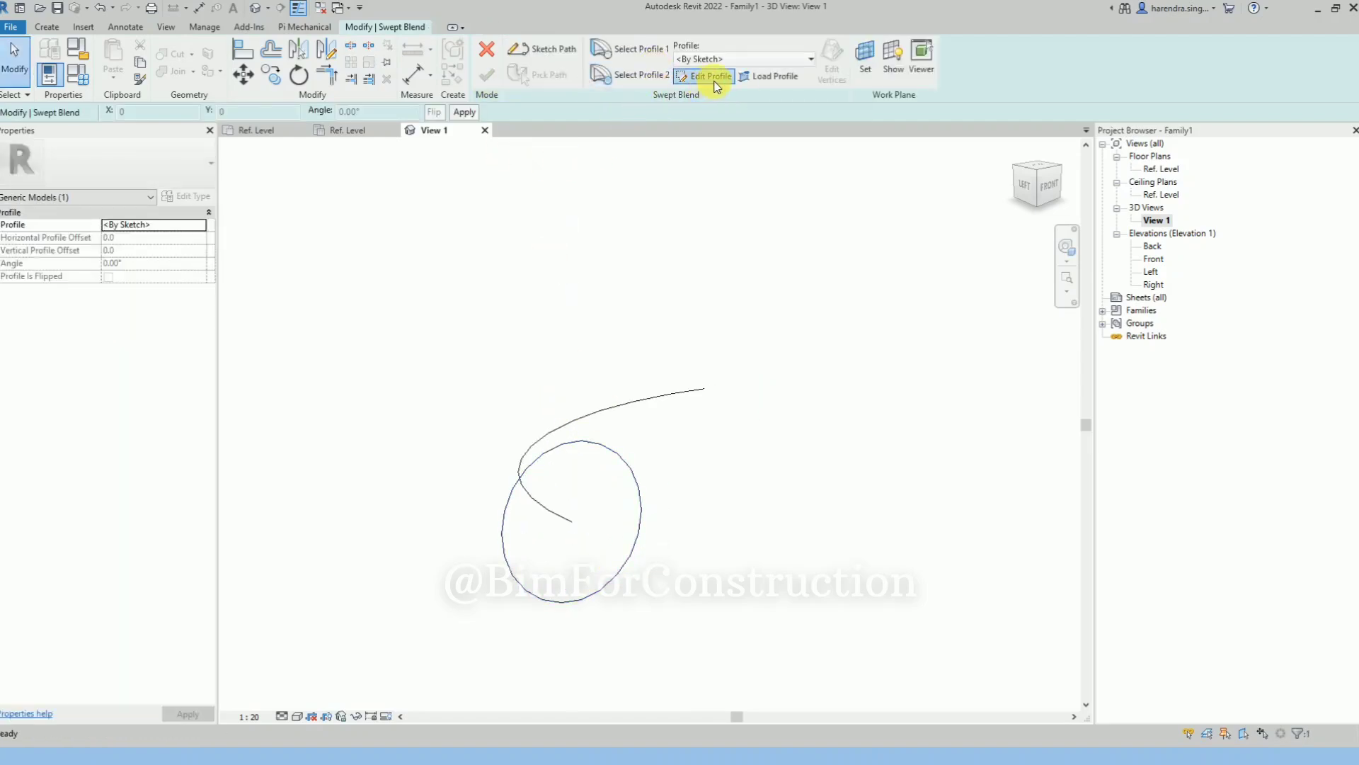
{"action": "left_click", "coordinate": [714, 78]}
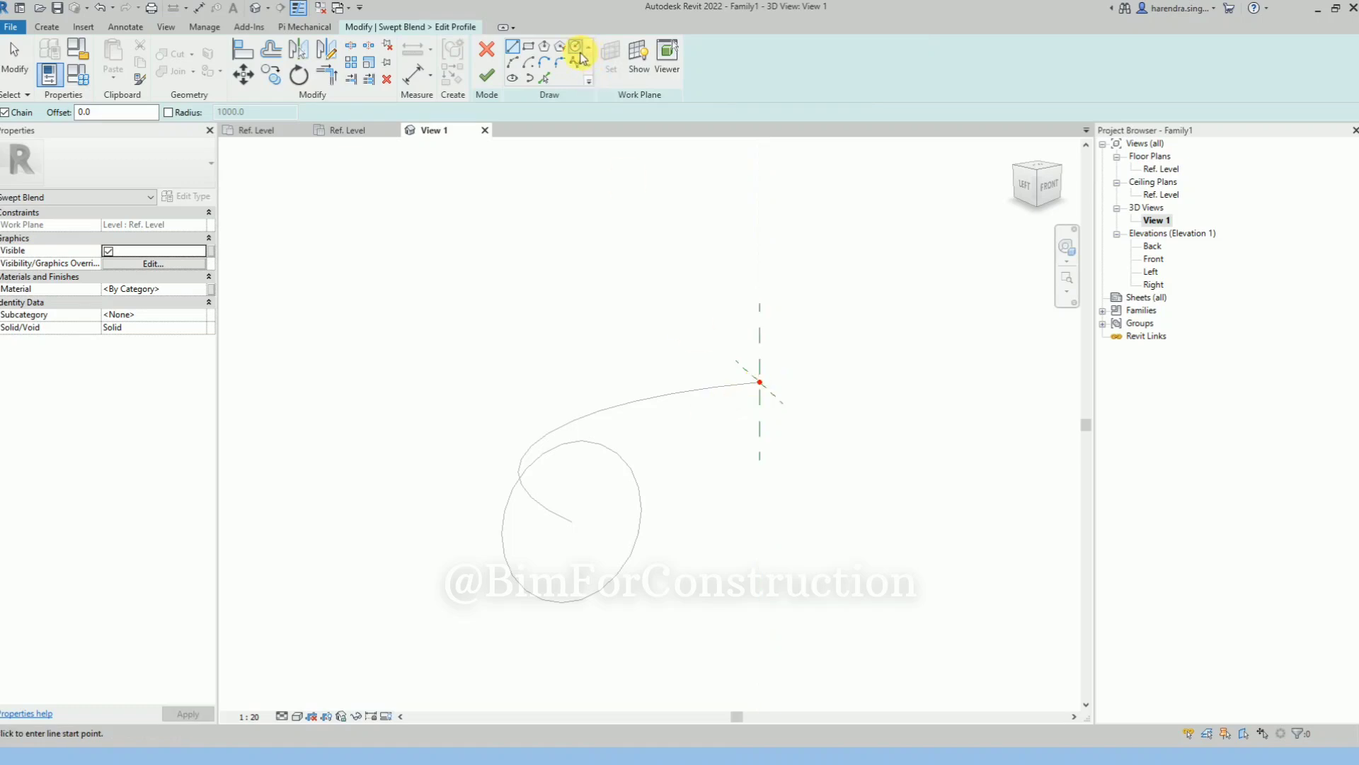
{"action": "left_click", "coordinate": [577, 48]}
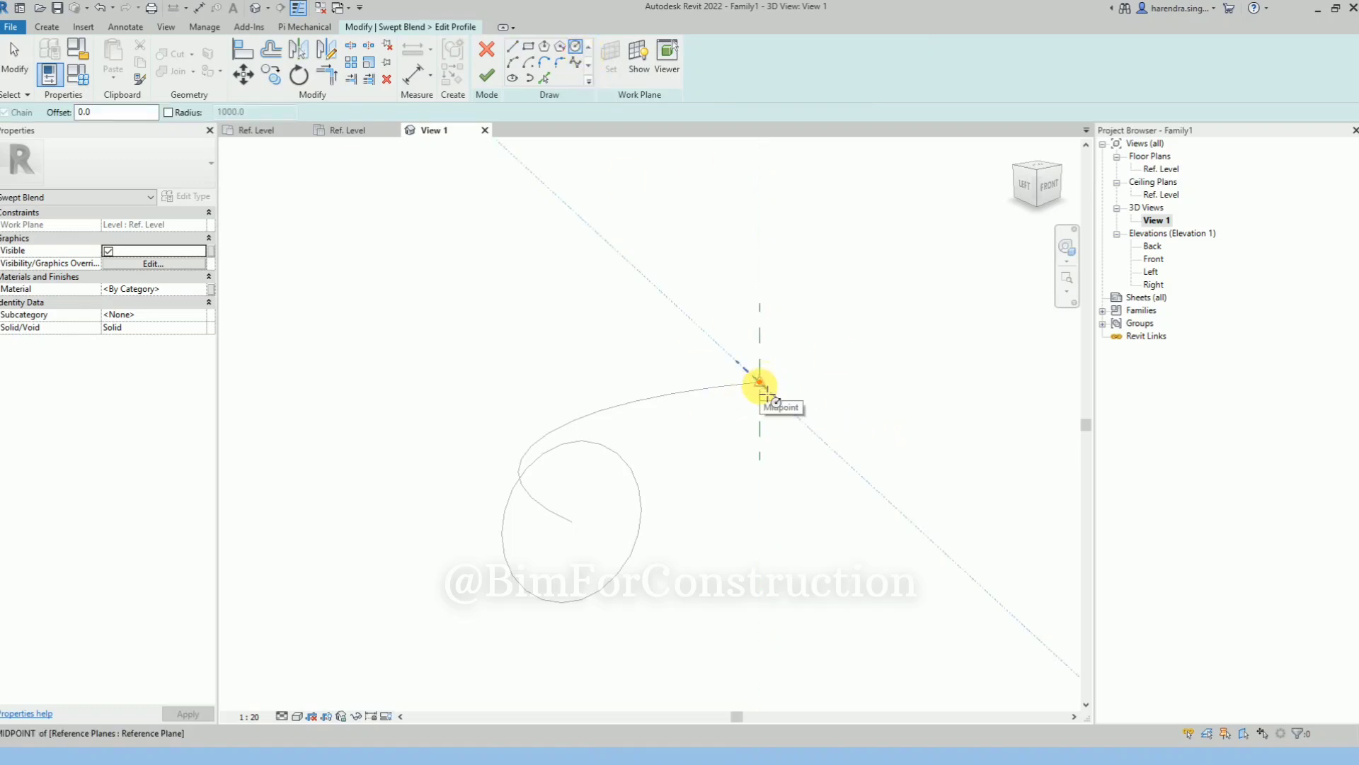
{"action": "left_click", "coordinate": [761, 385]}
{"action": "scroll", "coordinate": [775, 394], "scroll_direction": "up", "scroll_amount": 3}
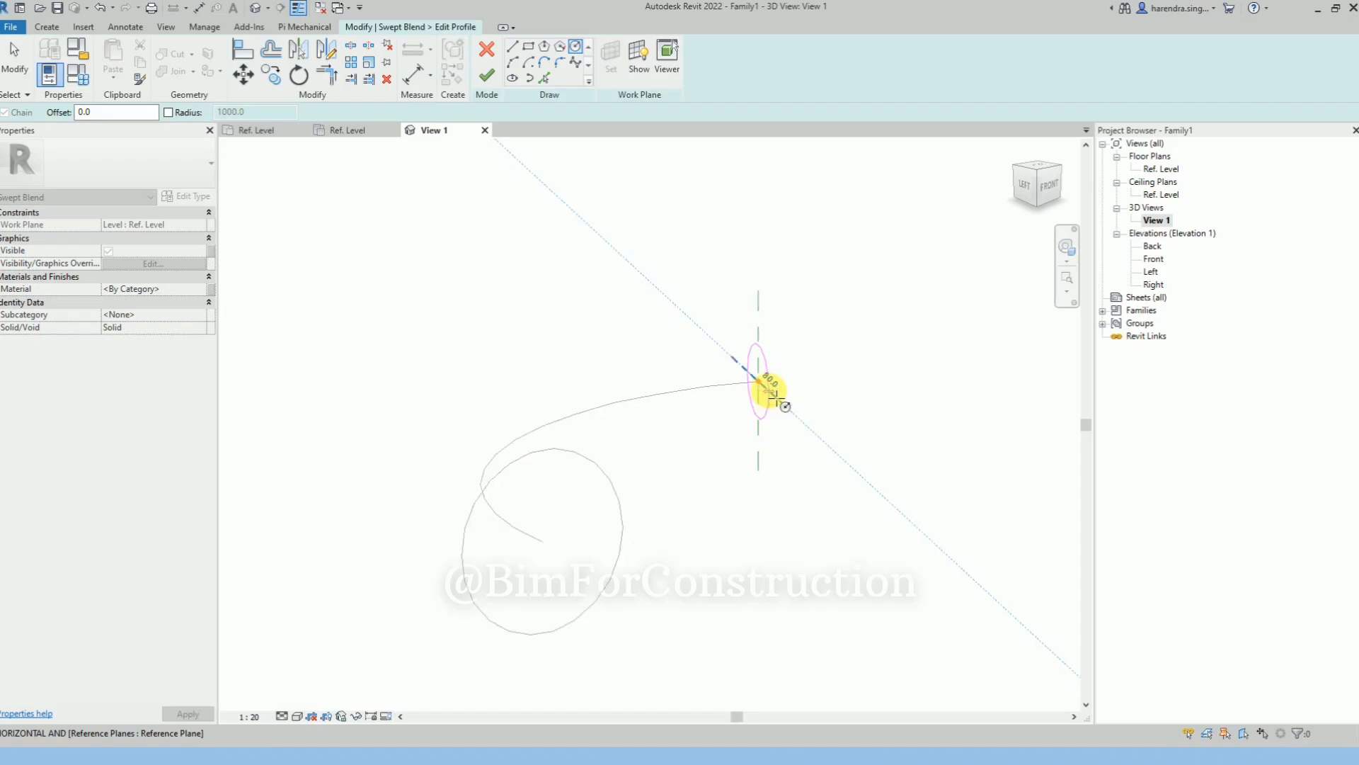
{"action": "left_click", "coordinate": [773, 389]}
{"action": "scroll", "coordinate": [773, 389], "scroll_direction": "down", "scroll_amount": 2}
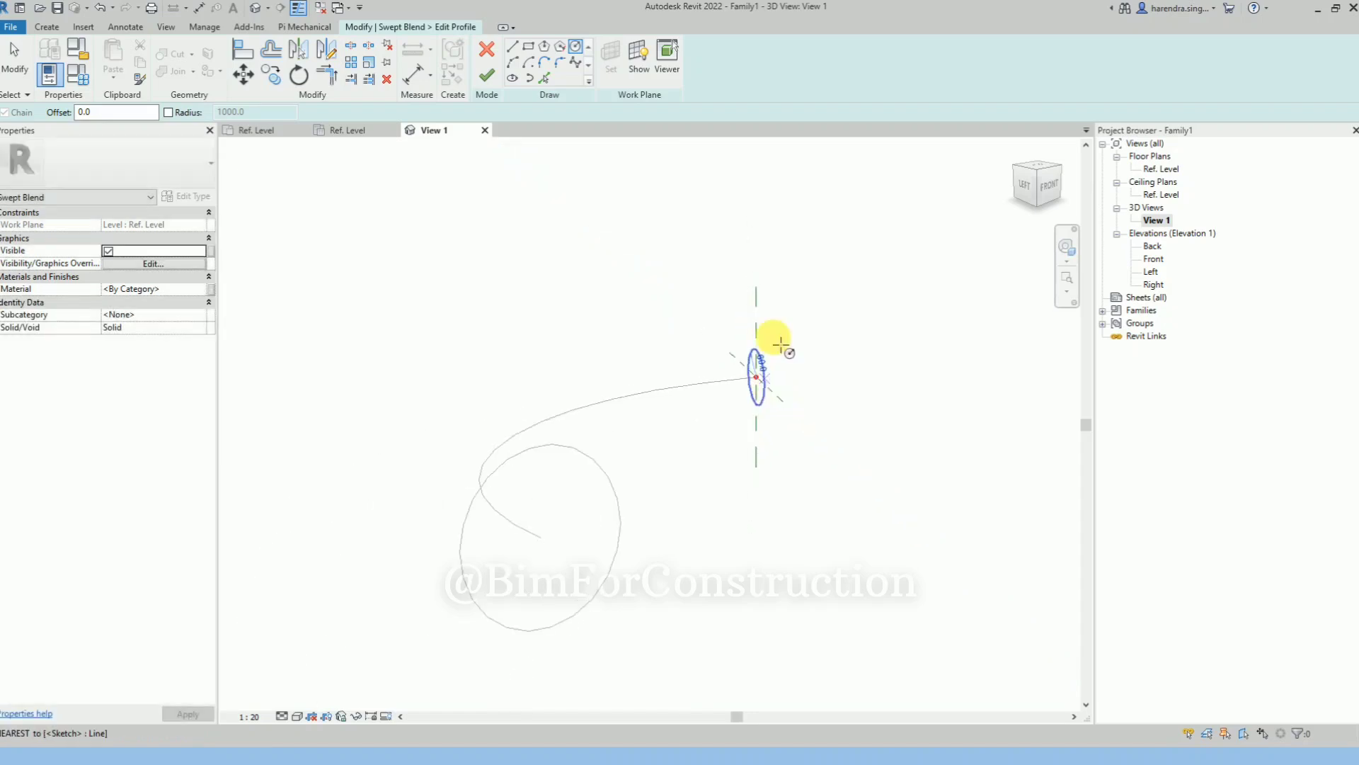
{"action": "left_click", "coordinate": [487, 74]}
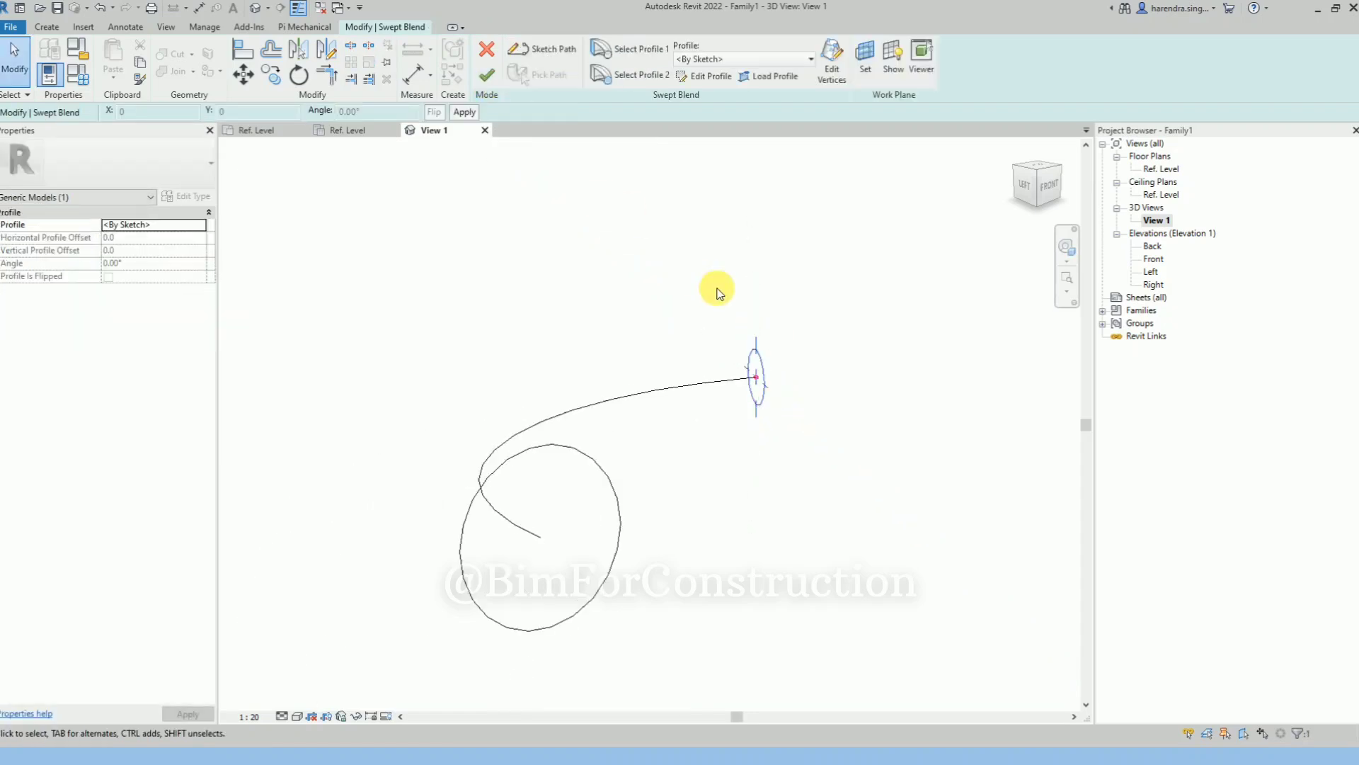
Finish the swept blend and display the 3D view in the Shaded visual style
{"action": "left_click", "coordinate": [488, 83]}
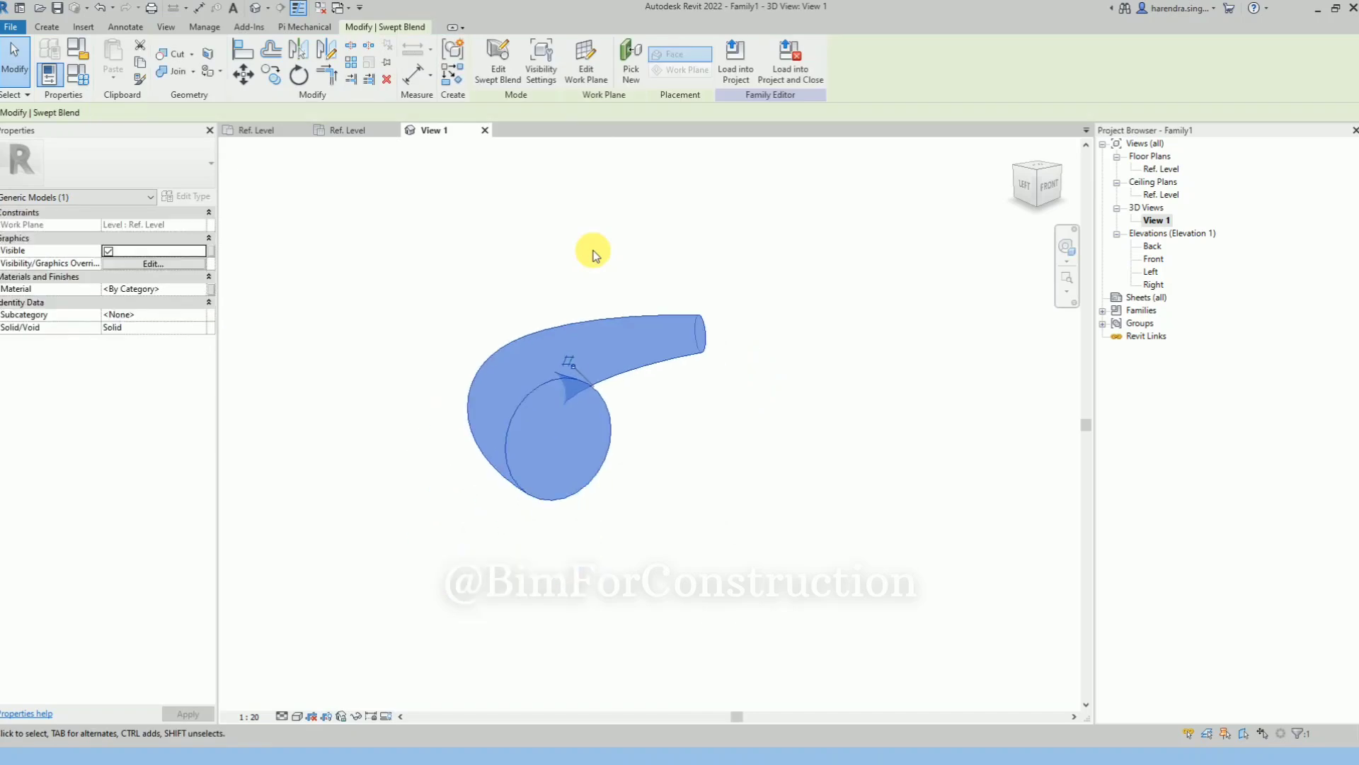
{"action": "left_click", "coordinate": [670, 525]}
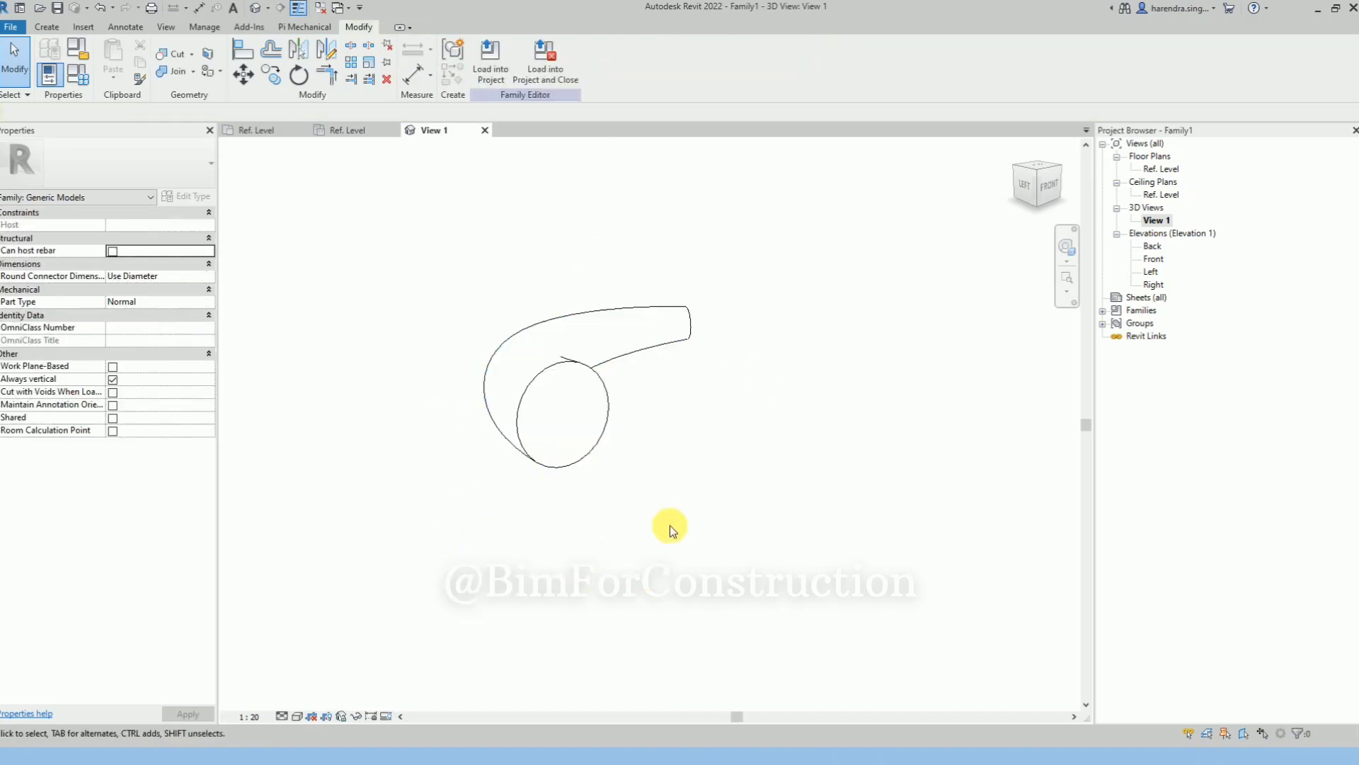
{"action": "left_click", "coordinate": [296, 717]}
{"action": "left_click", "coordinate": [333, 672]}
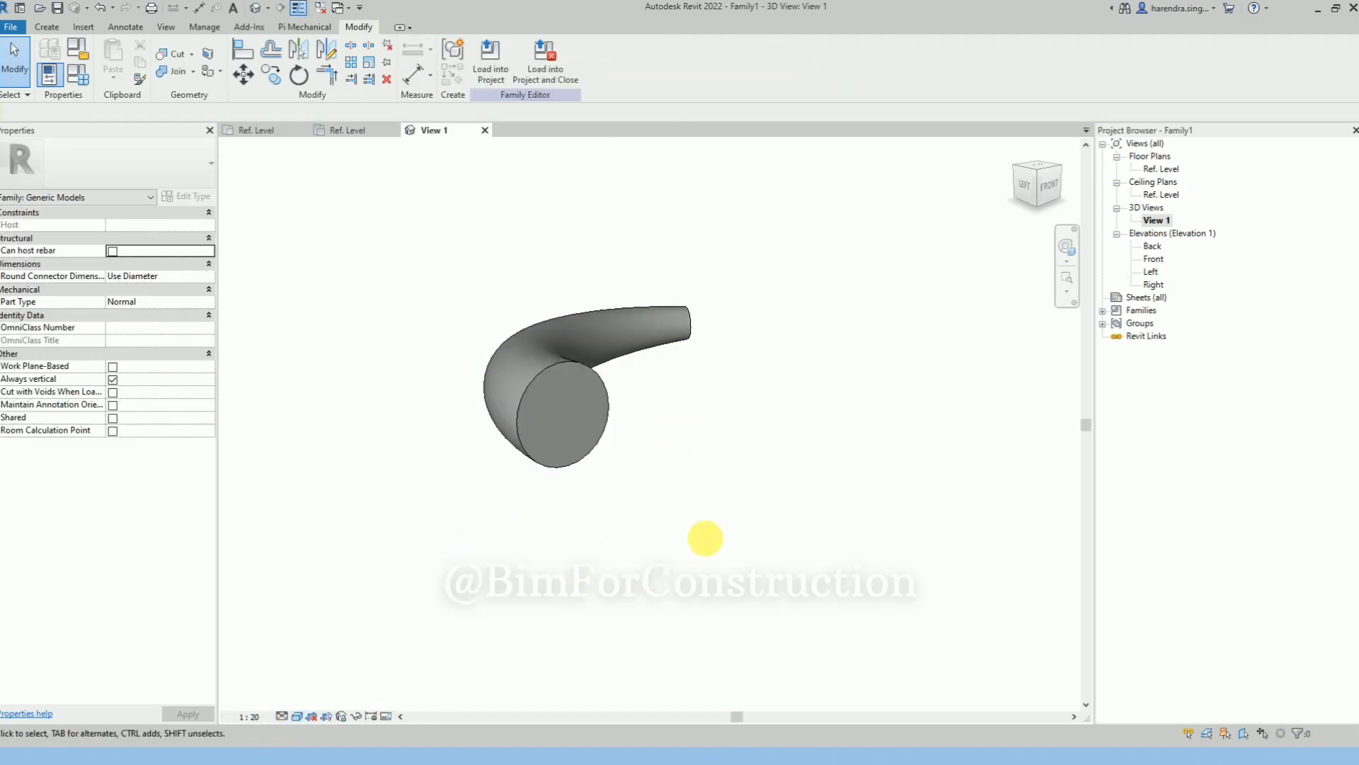
{"action": "mouse_move", "coordinate": [706, 538]}
{"action": "middle_mouse_down", "text": "shift"}
{"action": "mouse_move", "coordinate": [576, 470]}
{"action": "mouse_move", "coordinate": [418, 500]}
{"action": "mouse_move", "coordinate": [434, 552]}
{"action": "mouse_move", "coordinate": [542, 425]}
{"action": "mouse_move", "coordinate": [531, 567]}
{"action": "mouse_move", "coordinate": [570, 476]}
{"action": "mouse_move", "coordinate": [635, 401]}
{"action": "middle_mouse_up", "text": "shift"}
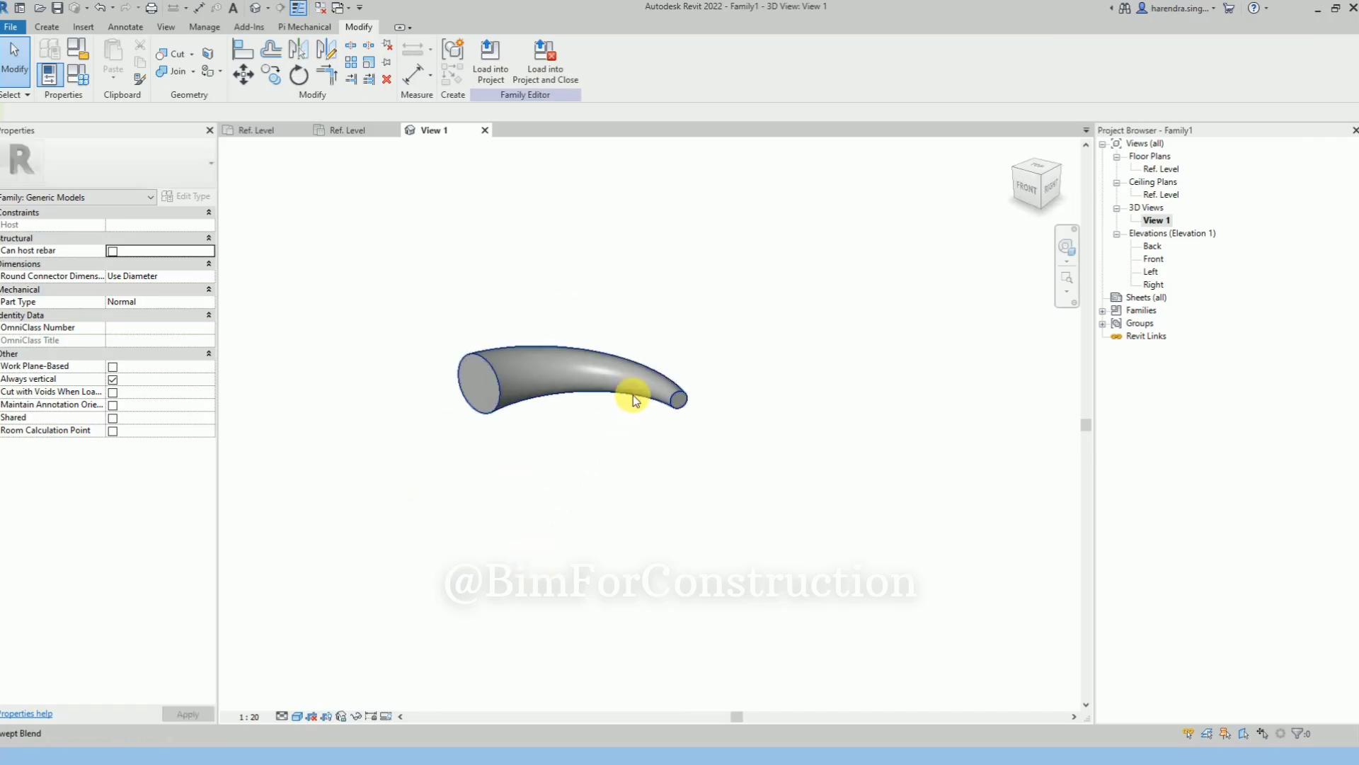
Reopen the swept blend for editing and delete the circle from the profile 2 sketch
{"action": "left_click", "coordinate": [635, 401]}
{"action": "scroll", "coordinate": [629, 395], "scroll_direction": "up", "scroll_amount": 2}
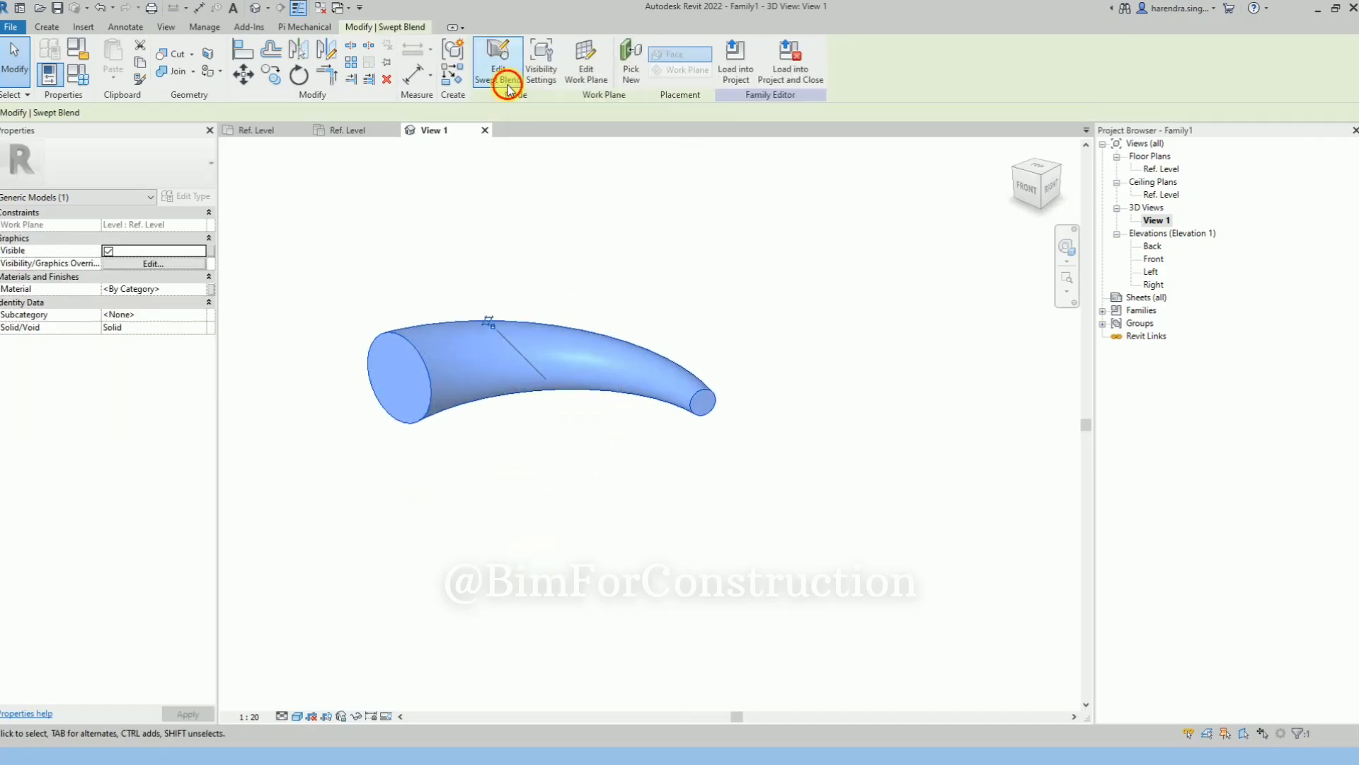
{"action": "left_click", "coordinate": [507, 86]}
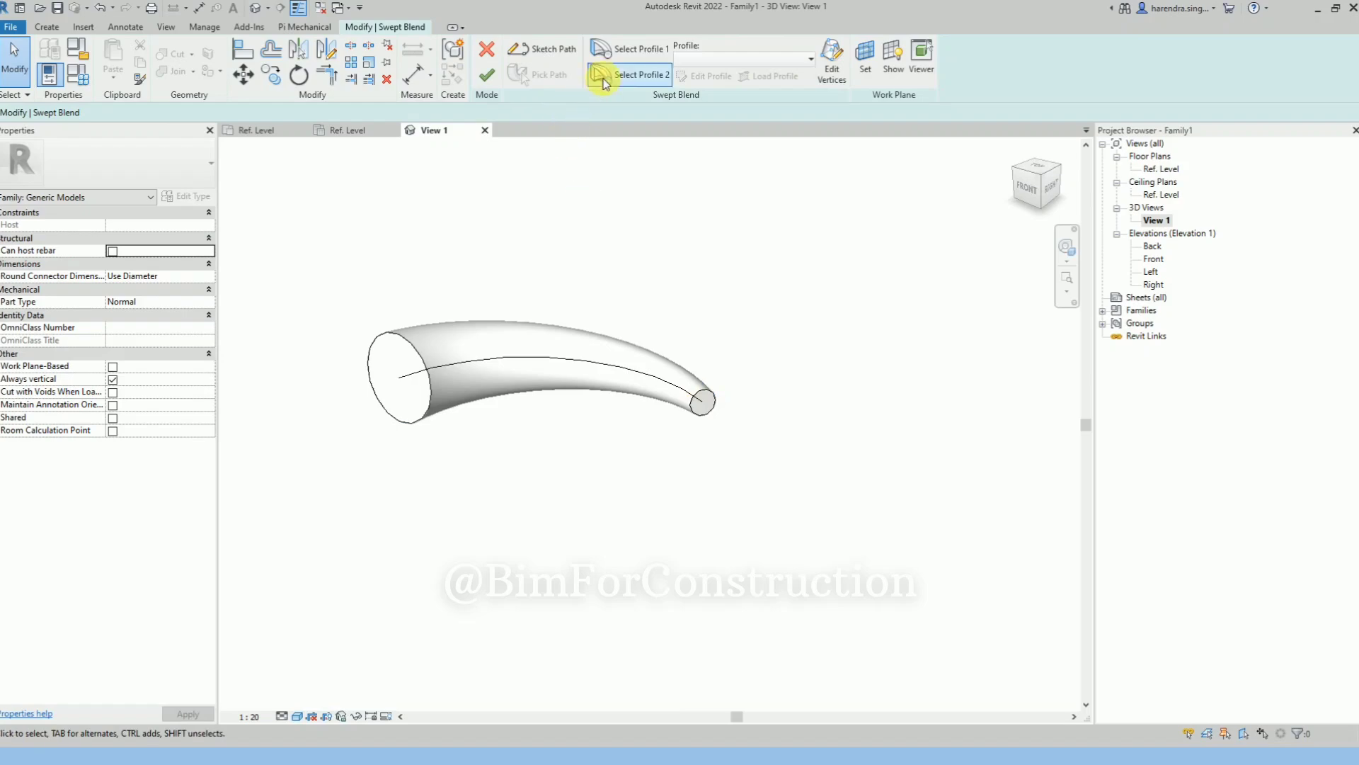
{"action": "left_click", "coordinate": [636, 77]}
{"action": "scroll", "coordinate": [708, 432], "scroll_direction": "up", "scroll_amount": 2}
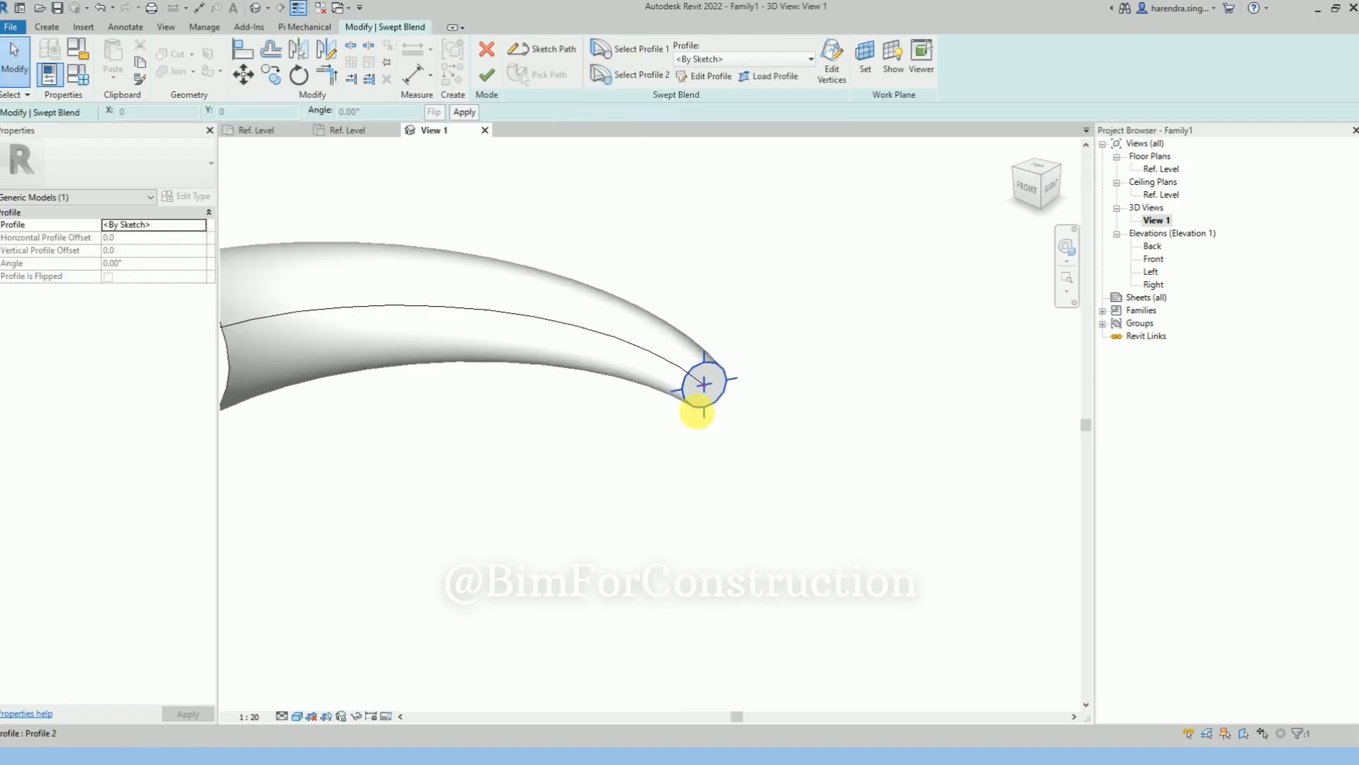
{"action": "left_click", "coordinate": [692, 411]}
{"action": "left_click", "coordinate": [693, 407]}
{"action": "left_click", "coordinate": [705, 77]}
{"action": "left_click", "coordinate": [701, 403]}
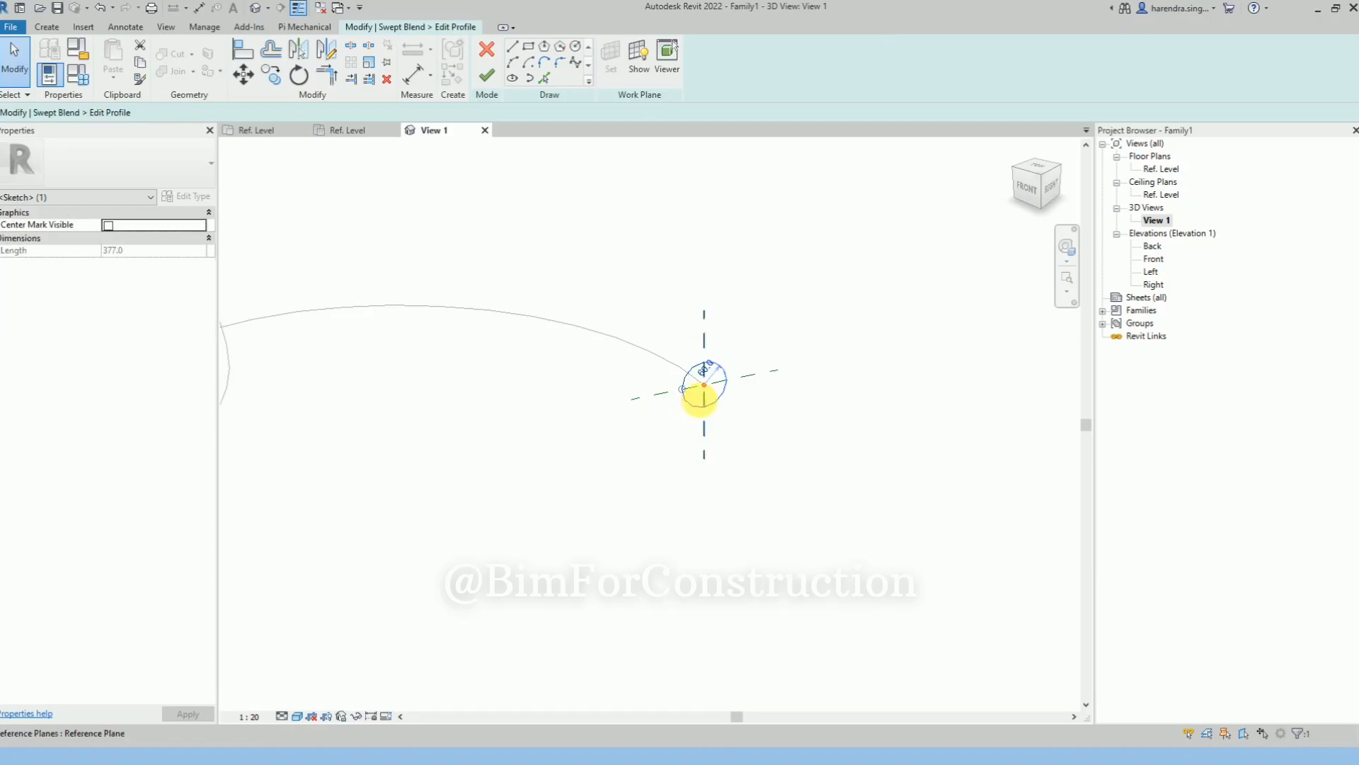
{"action": "key", "text": "Delete"}
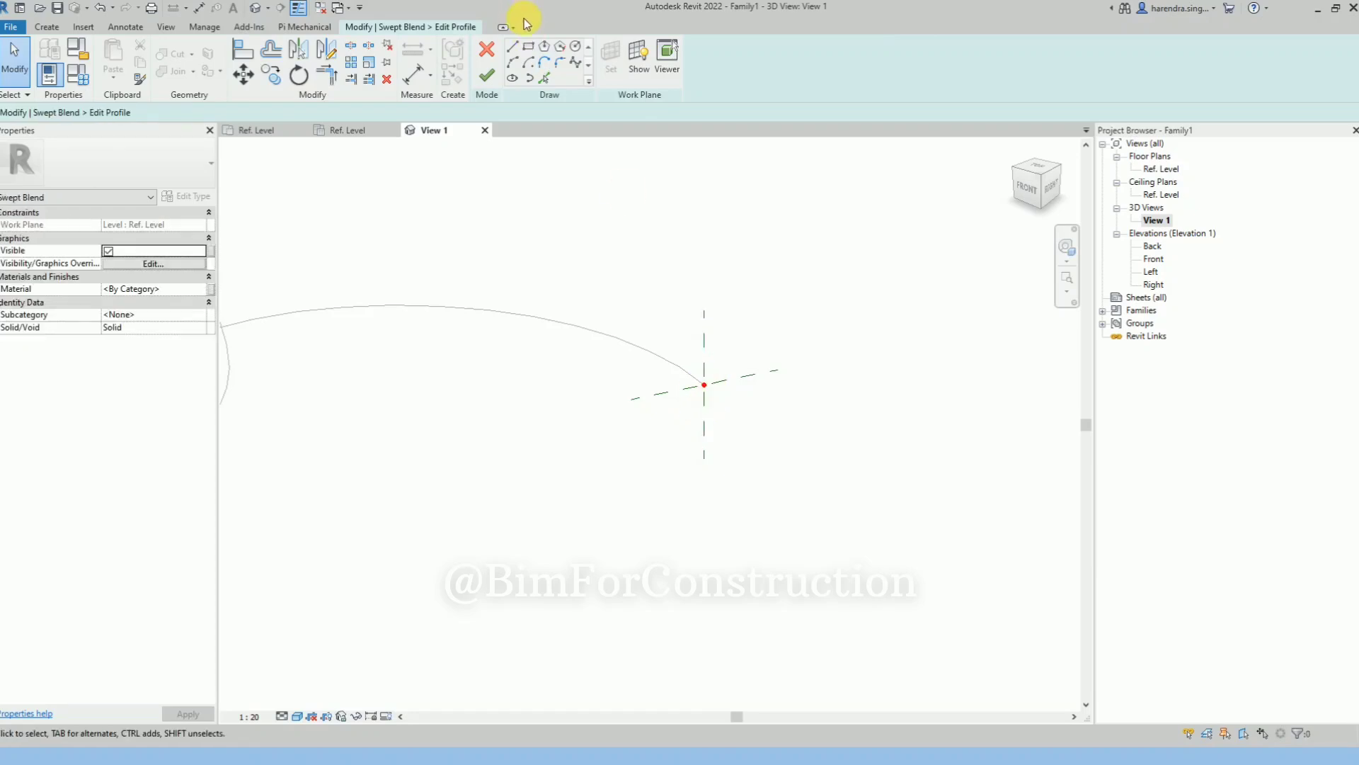
Sketch profile 2 as a six-sided circumscribed polygon of radius about 220 centred on the path's end, and finish the swept blend
{"action": "left_click", "coordinate": [559, 47]}
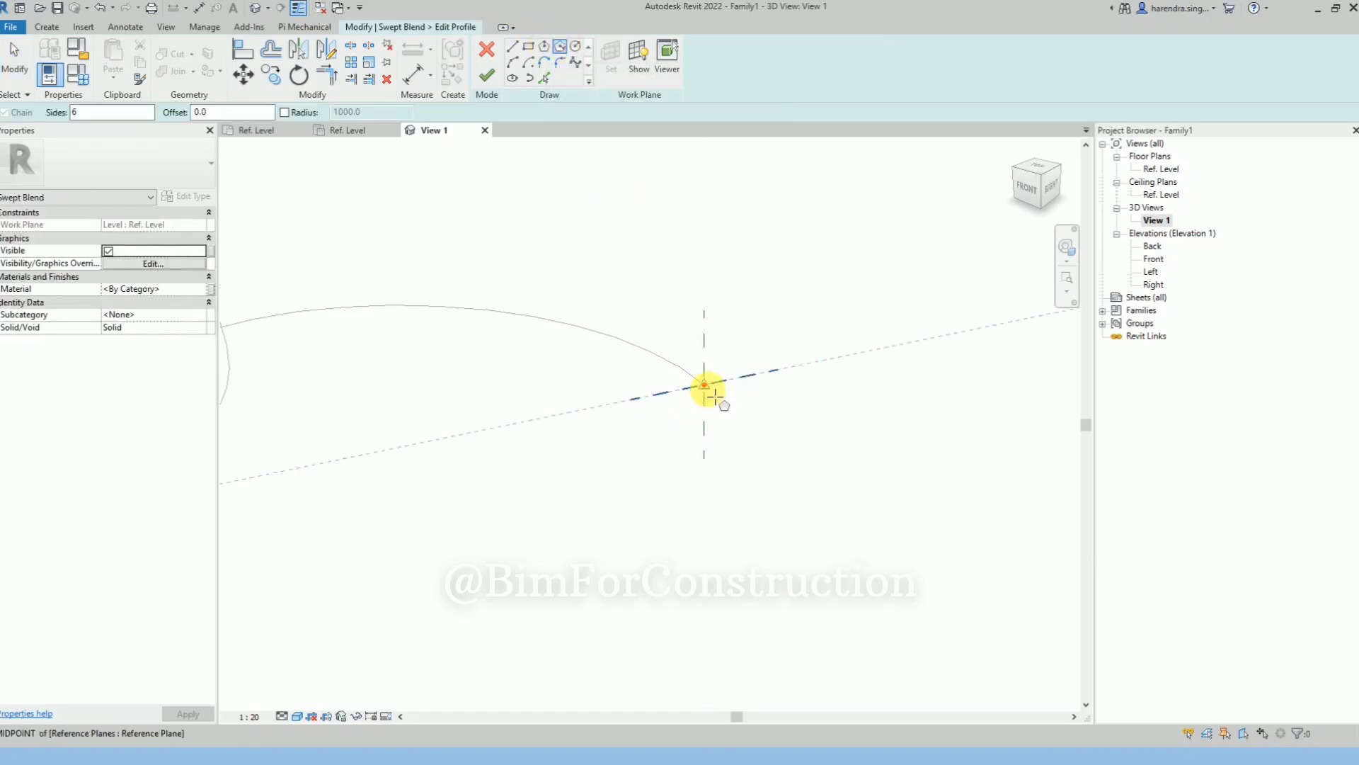
{"action": "left_click", "coordinate": [705, 385]}
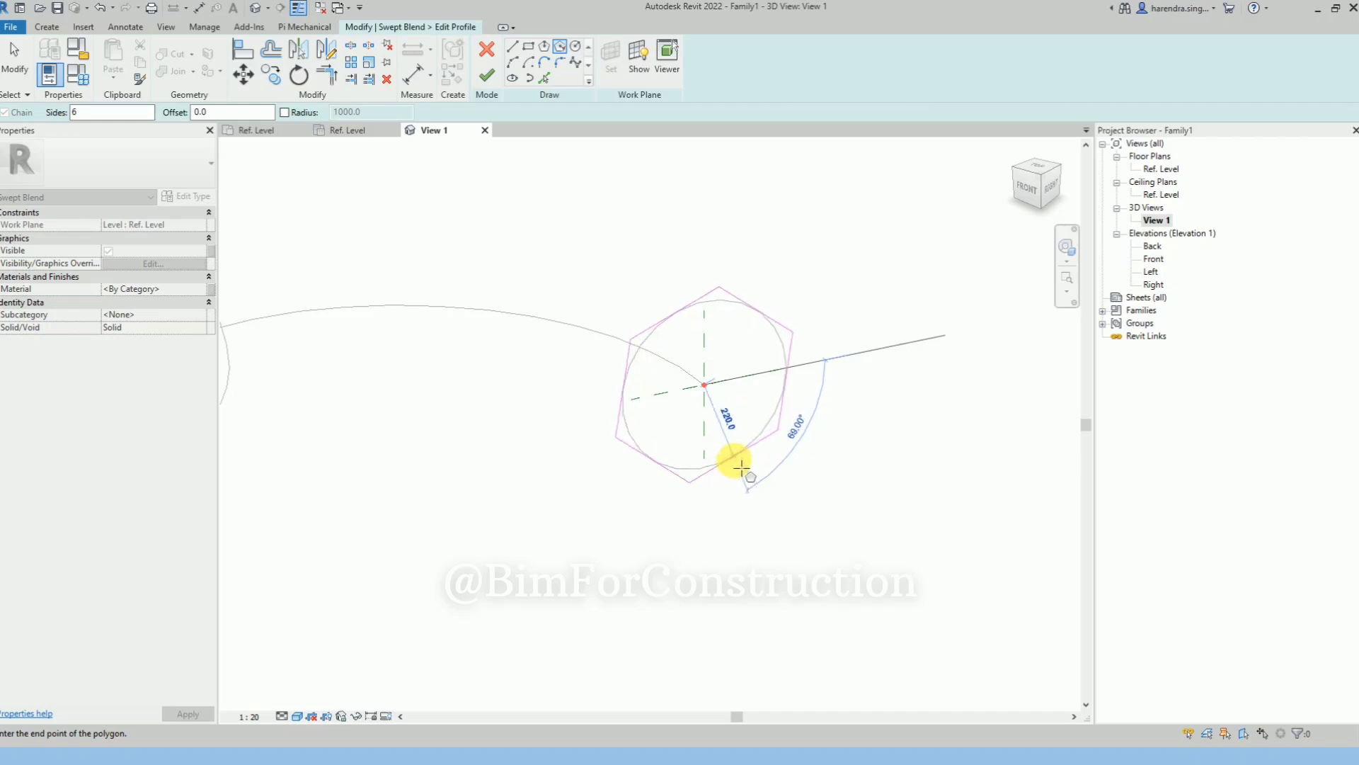
{"action": "left_click", "coordinate": [745, 463]}
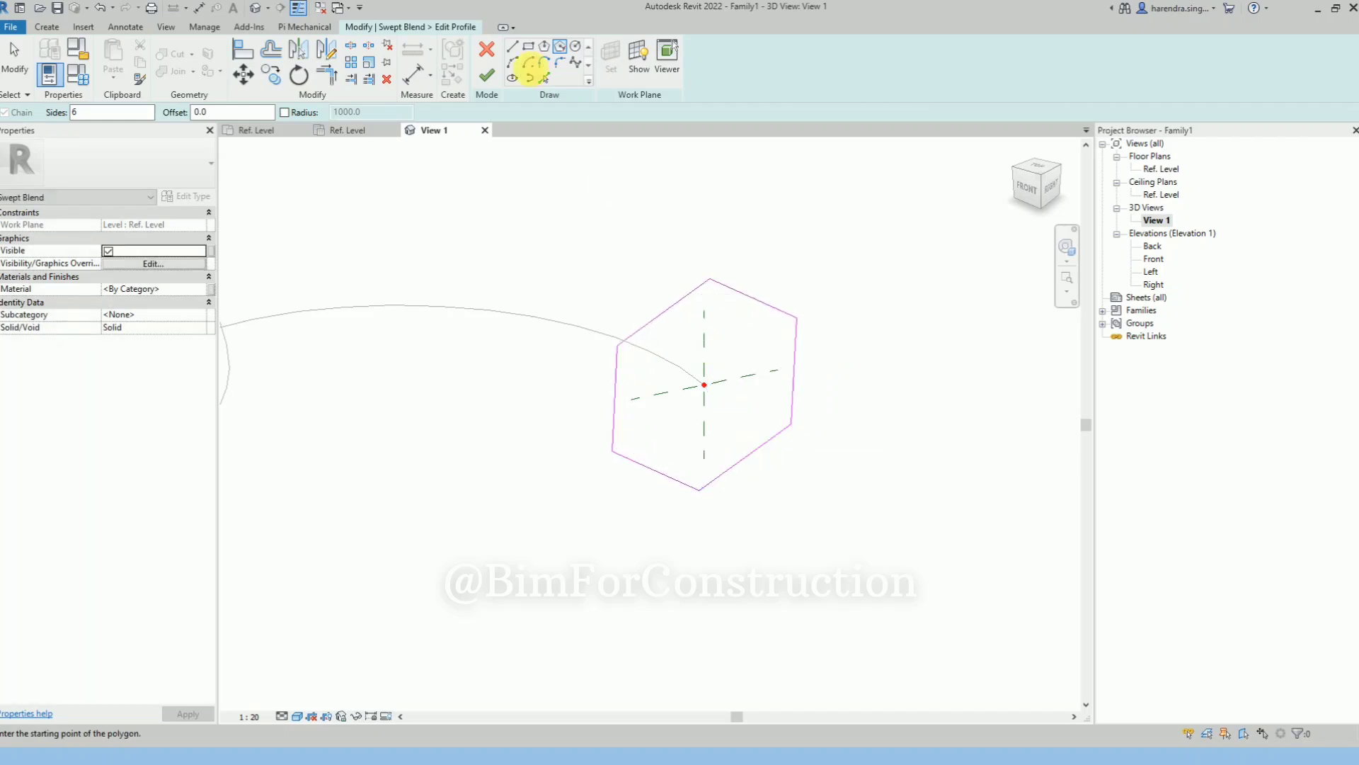
{"action": "left_click", "coordinate": [487, 75]}
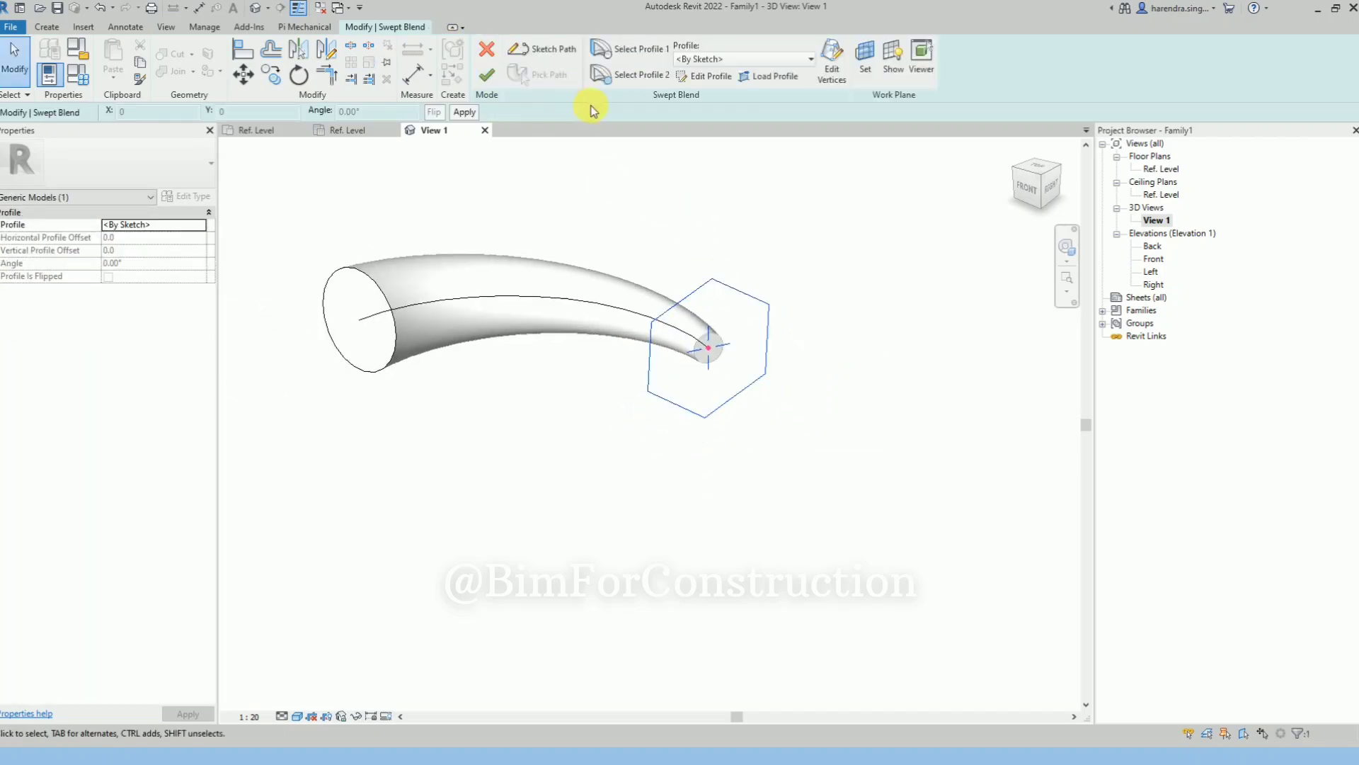
{"action": "left_click", "coordinate": [486, 74]}
{"action": "left_click", "coordinate": [814, 450]}
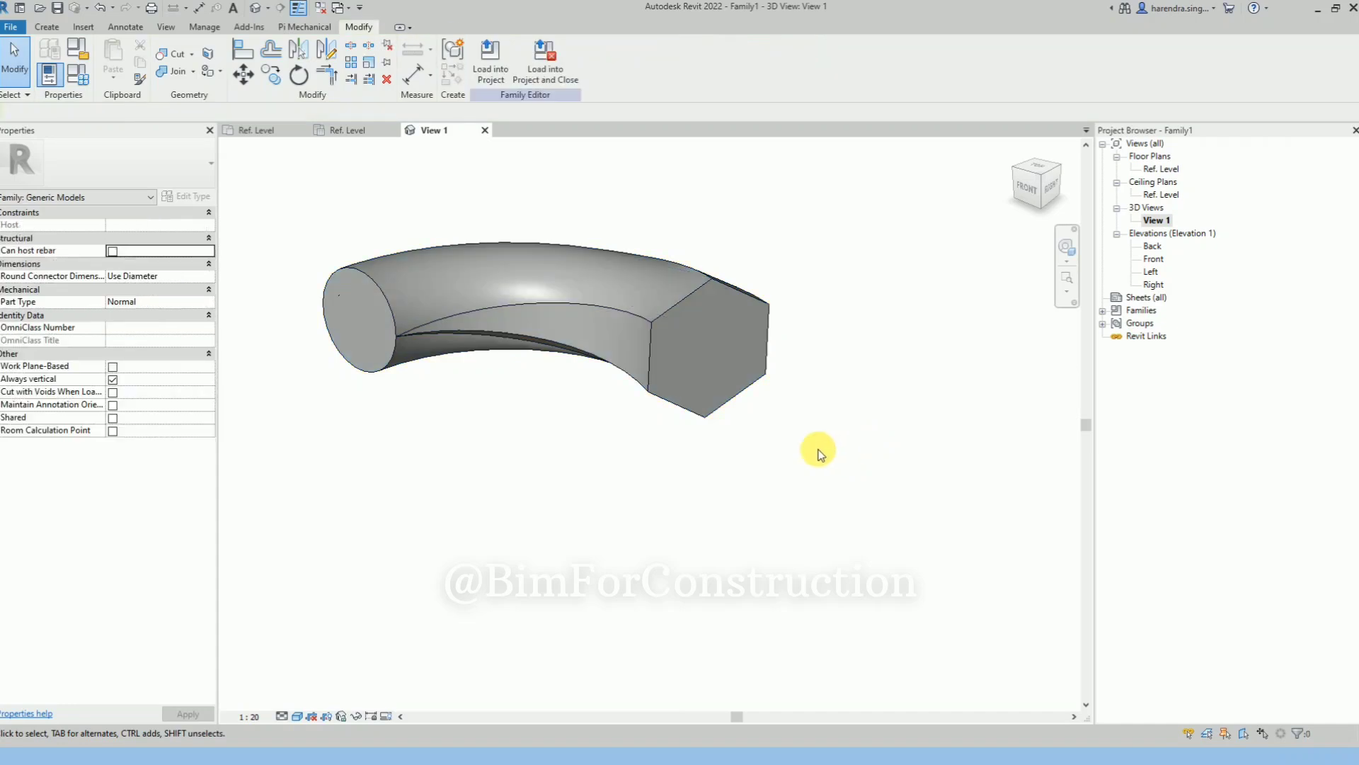
{"action": "mouse_move", "coordinate": [699, 486]}
{"action": "middle_mouse_down", "text": "shift"}
{"action": "mouse_move", "coordinate": [745, 373]}
{"action": "mouse_move", "coordinate": [849, 340]}
{"action": "mouse_move", "coordinate": [813, 461]}
{"action": "mouse_move", "coordinate": [715, 473]}
{"action": "middle_mouse_up", "text": "shift"}
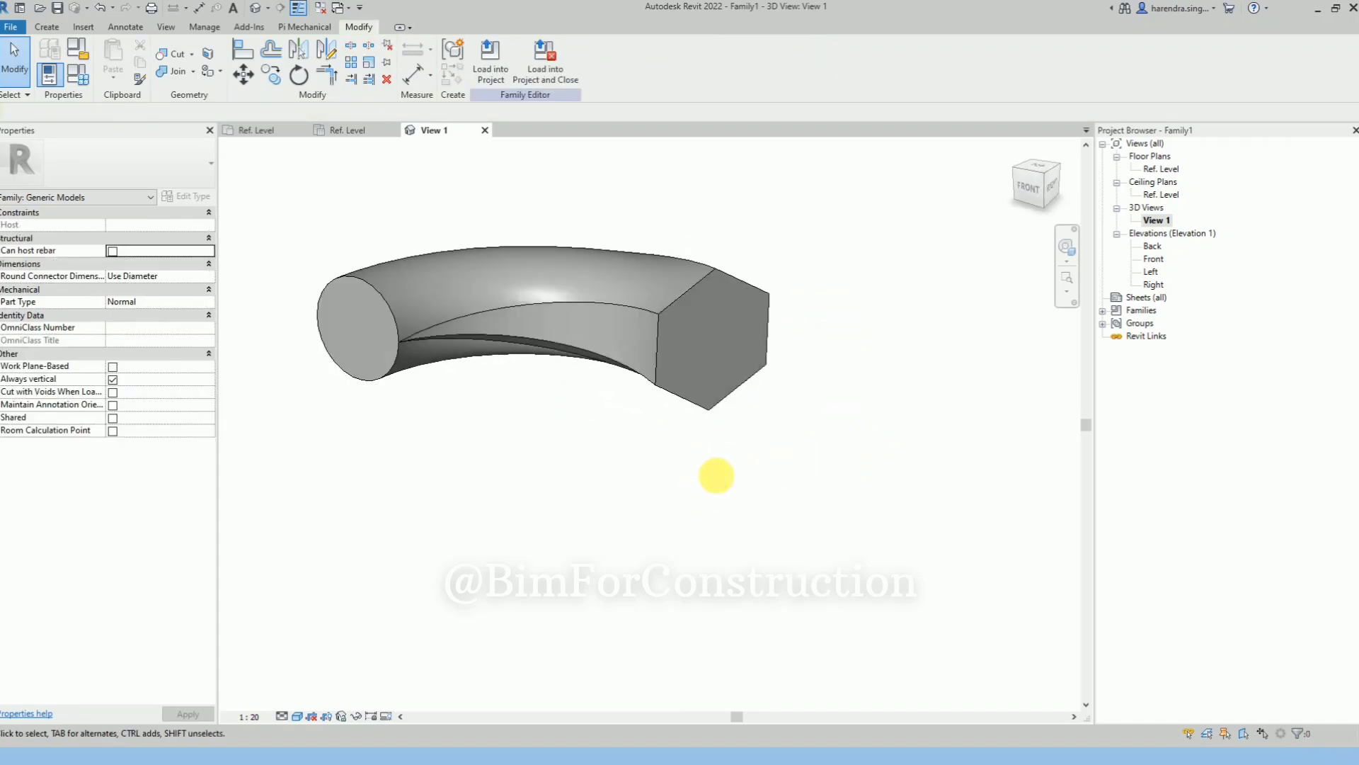
{"action": "left_click", "coordinate": [703, 415]}
{"action": "left_click", "coordinate": [640, 444]}
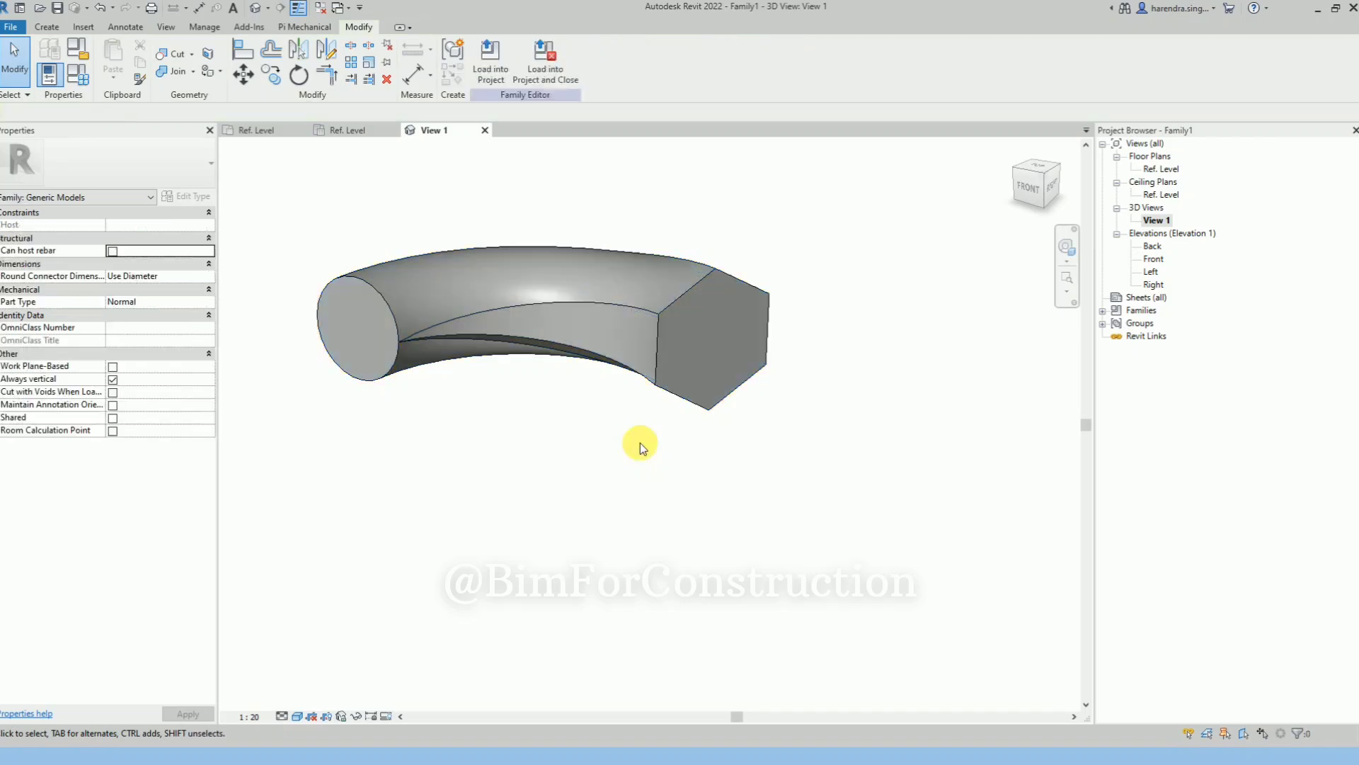
Switch to the Ref. Level floor plan and close the Ref. Level ceiling plan view
{"action": "left_click", "coordinate": [47, 26]}
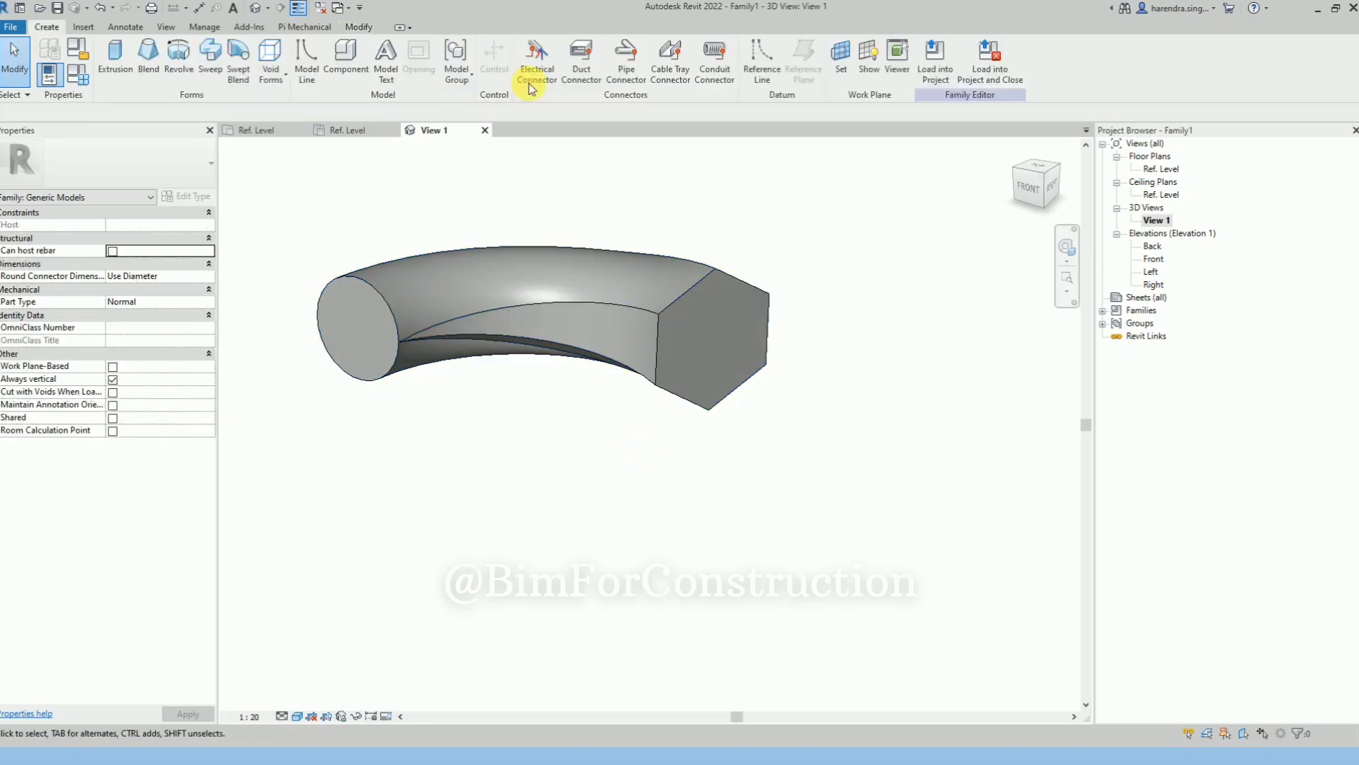
{"action": "left_click", "coordinate": [337, 134]}
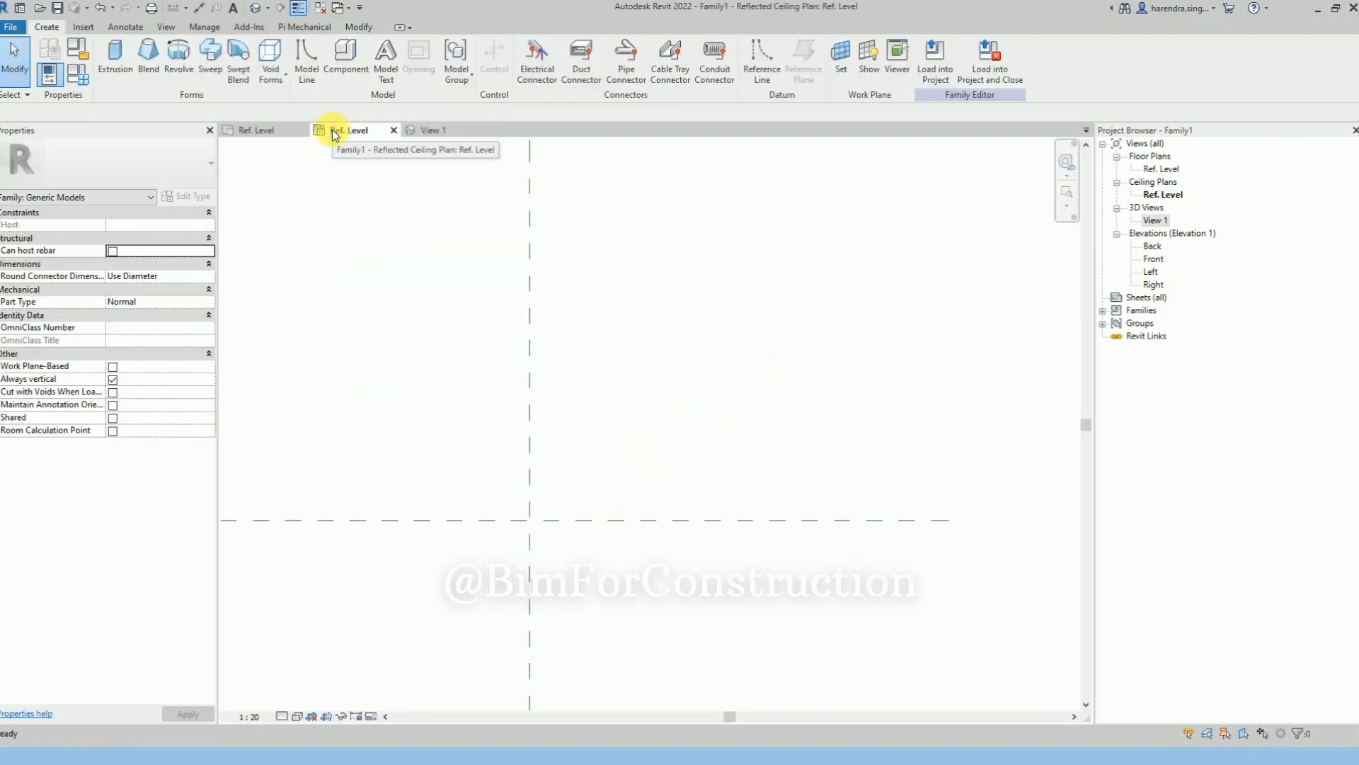
{"action": "left_click", "coordinate": [249, 130]}
{"action": "left_click", "coordinate": [394, 130]}
{"action": "scroll", "coordinate": [477, 425], "scroll_direction": "down", "scroll_amount": 5}
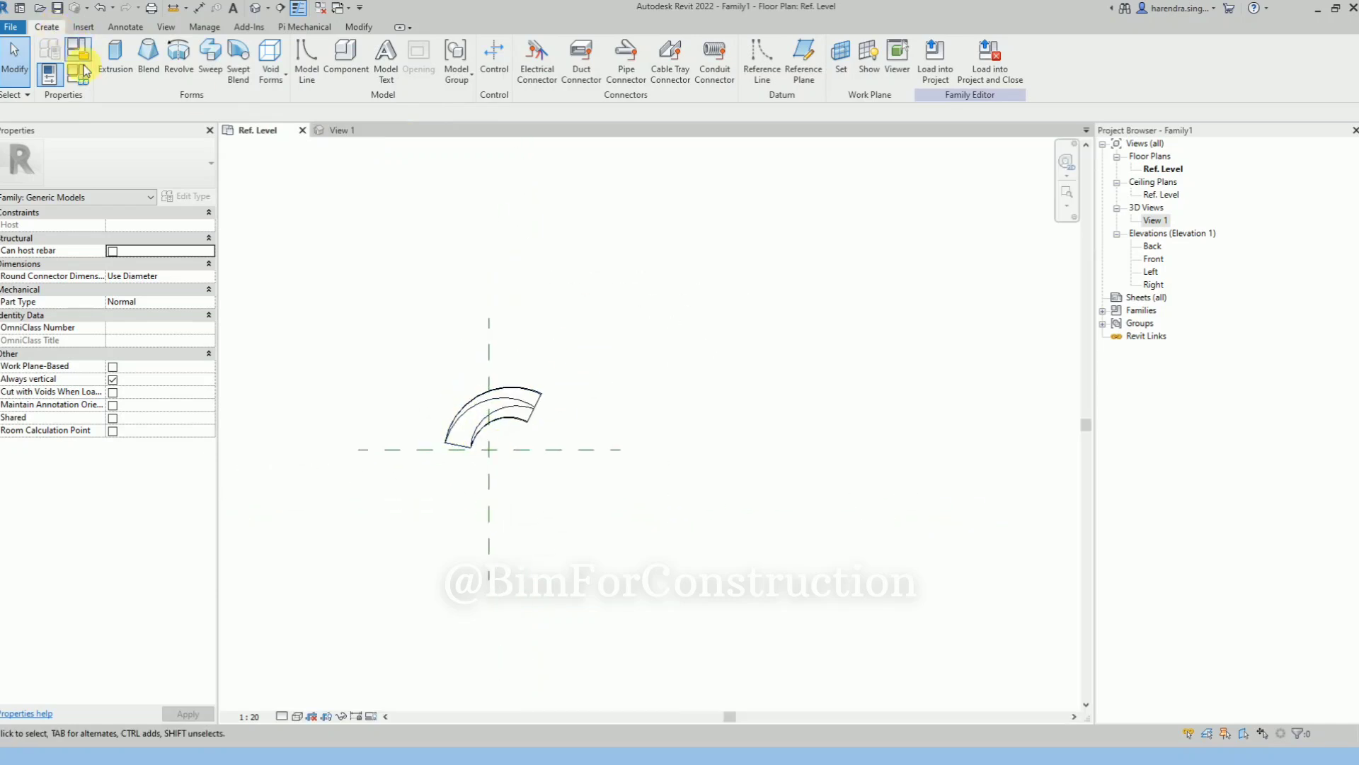
Start a new swept blend, sketch a wavy spline path below the existing arc-shaped blend, and finish the path
{"action": "left_click", "coordinate": [238, 78]}
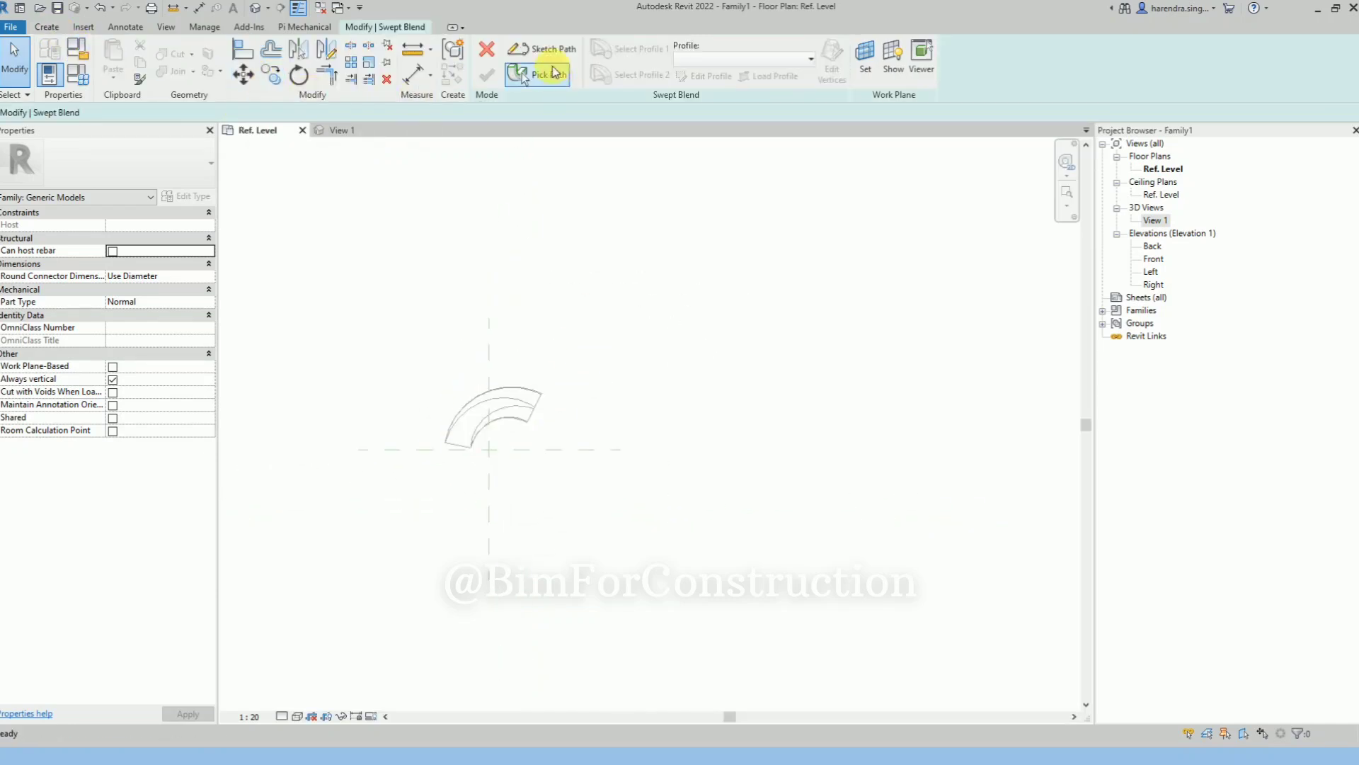
{"action": "left_click", "coordinate": [554, 51]}
{"action": "scroll", "coordinate": [653, 434], "scroll_direction": "up", "scroll_amount": 2}
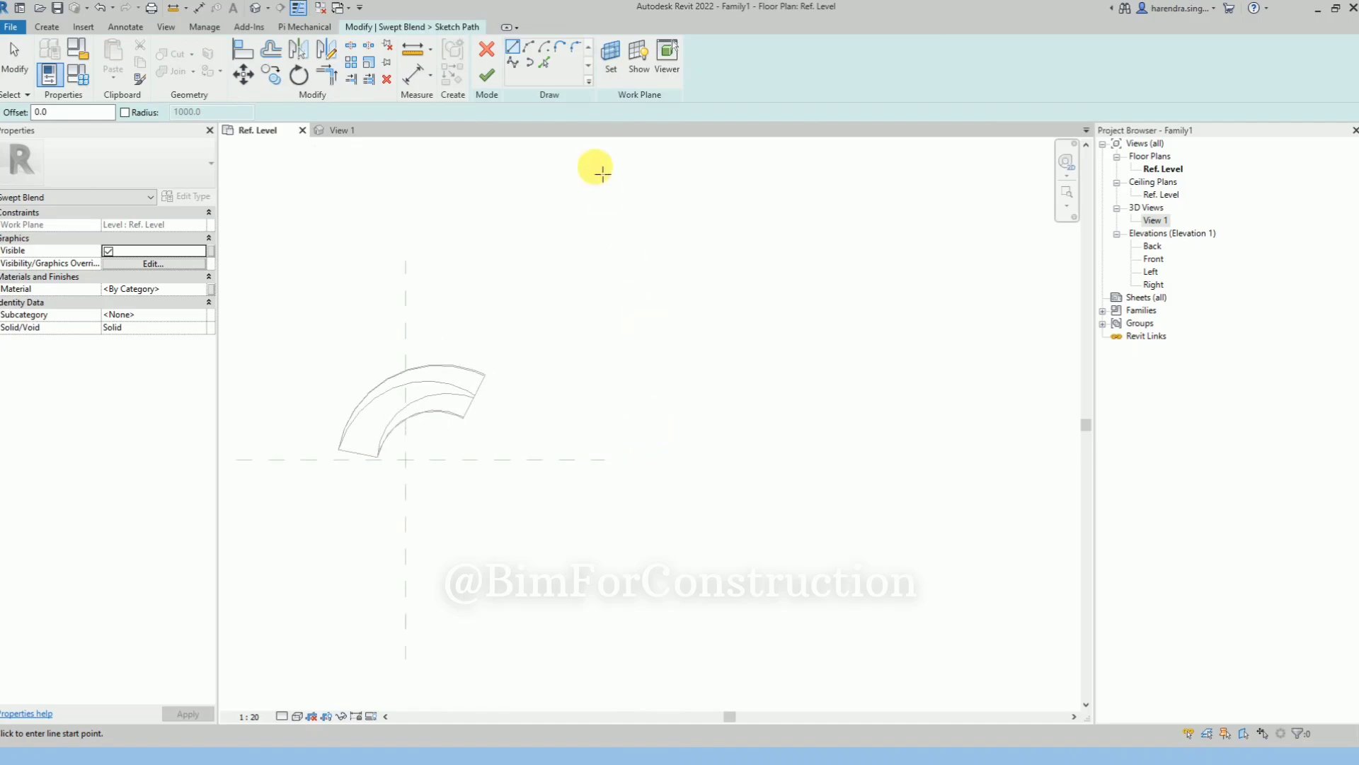
{"action": "left_click", "coordinate": [514, 67]}
{"action": "scroll", "coordinate": [425, 534], "scroll_direction": "up", "scroll_amount": 2}
{"action": "left_click", "coordinate": [417, 535]}
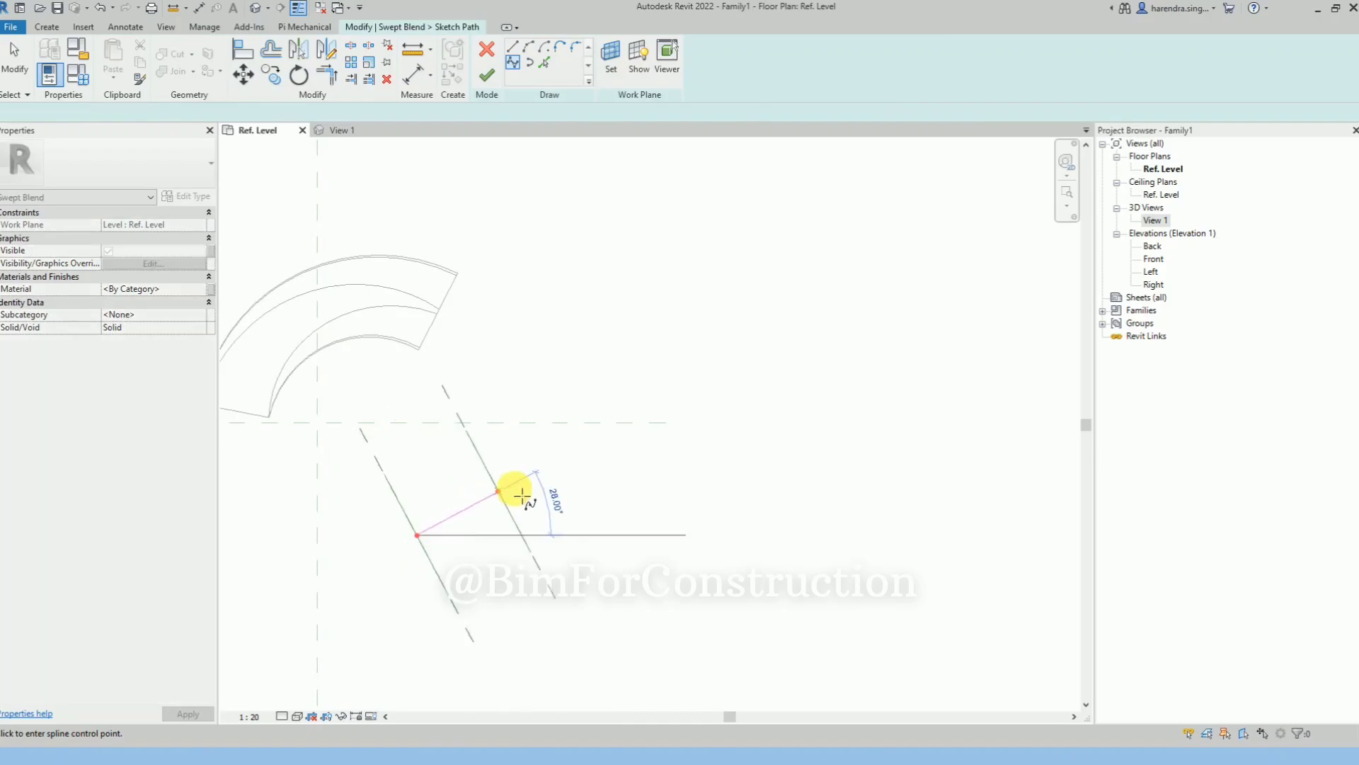
{"action": "left_click", "coordinate": [536, 485]}
{"action": "left_click", "coordinate": [559, 547]}
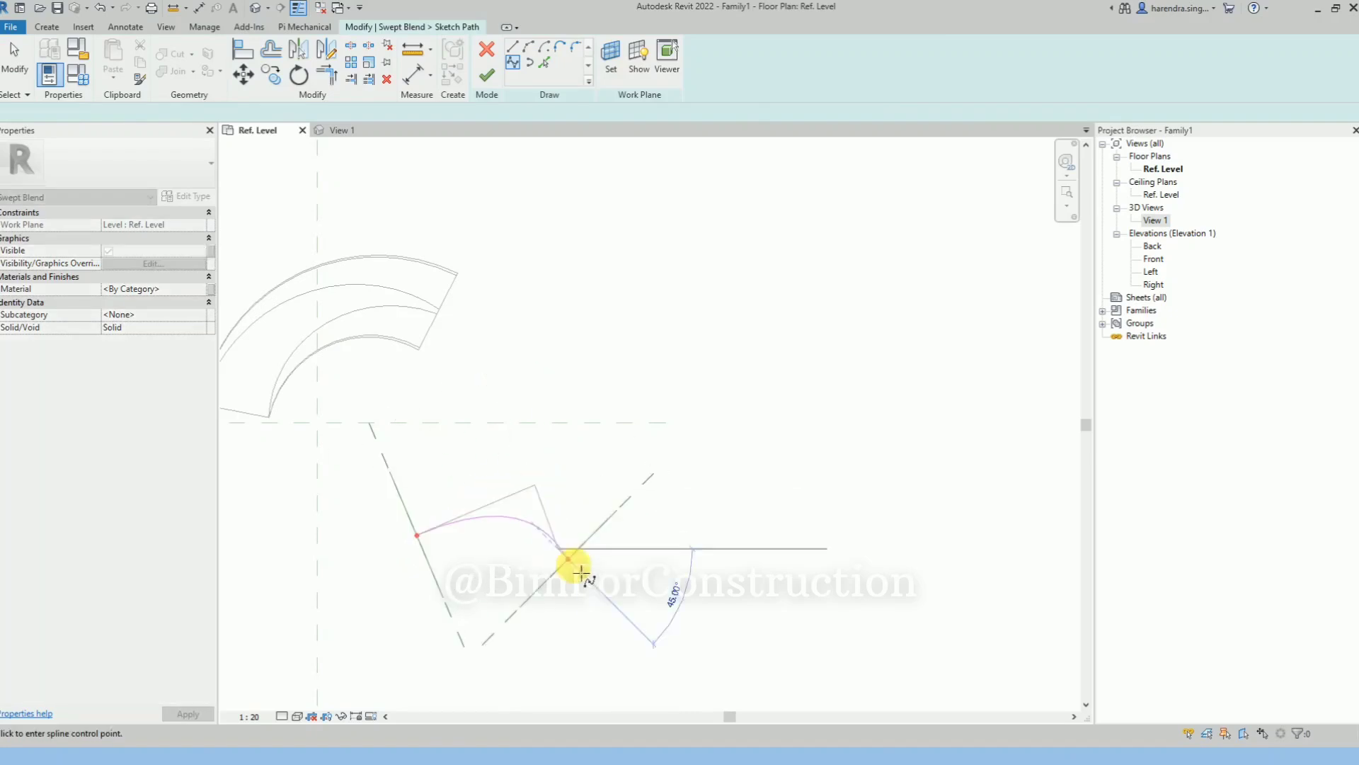
{"action": "left_click", "coordinate": [649, 533]}
{"action": "left_click", "coordinate": [735, 485]}
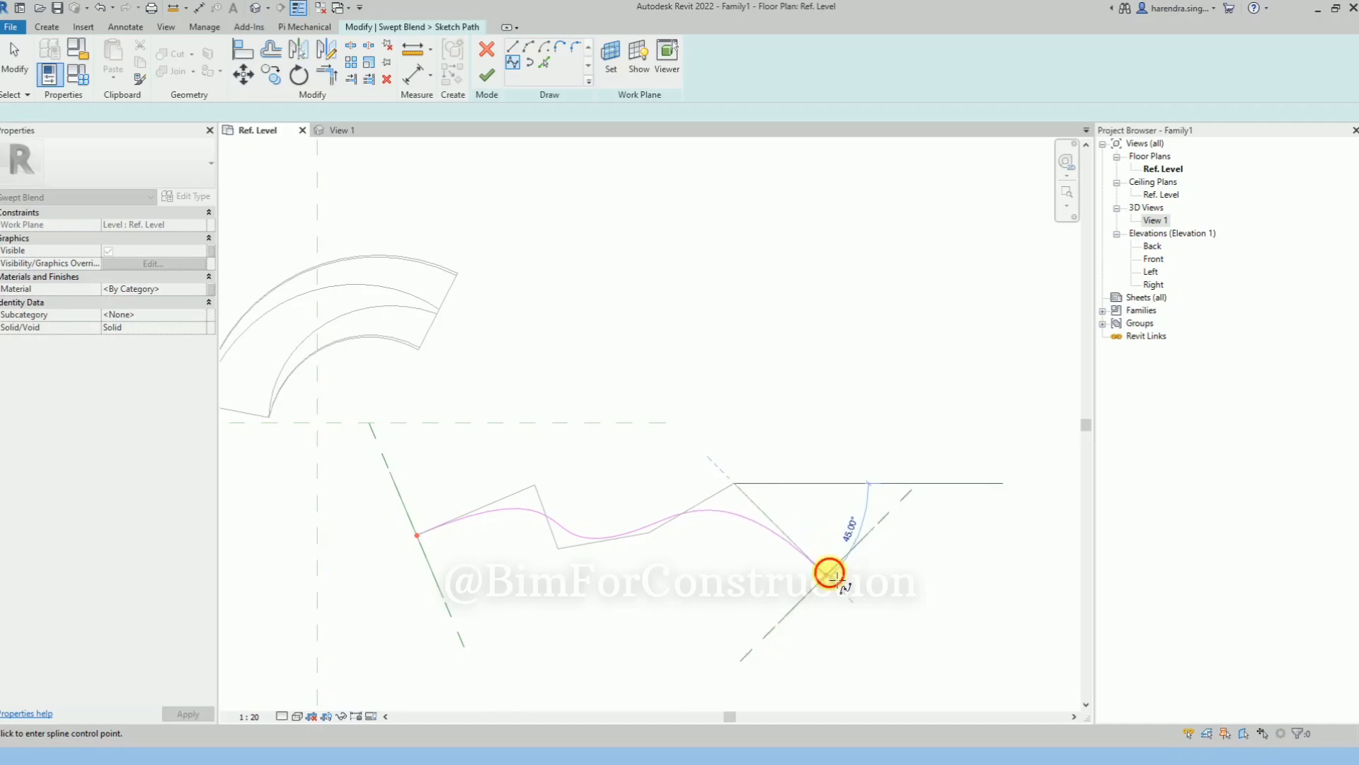
{"action": "left_click", "coordinate": [833, 580]}
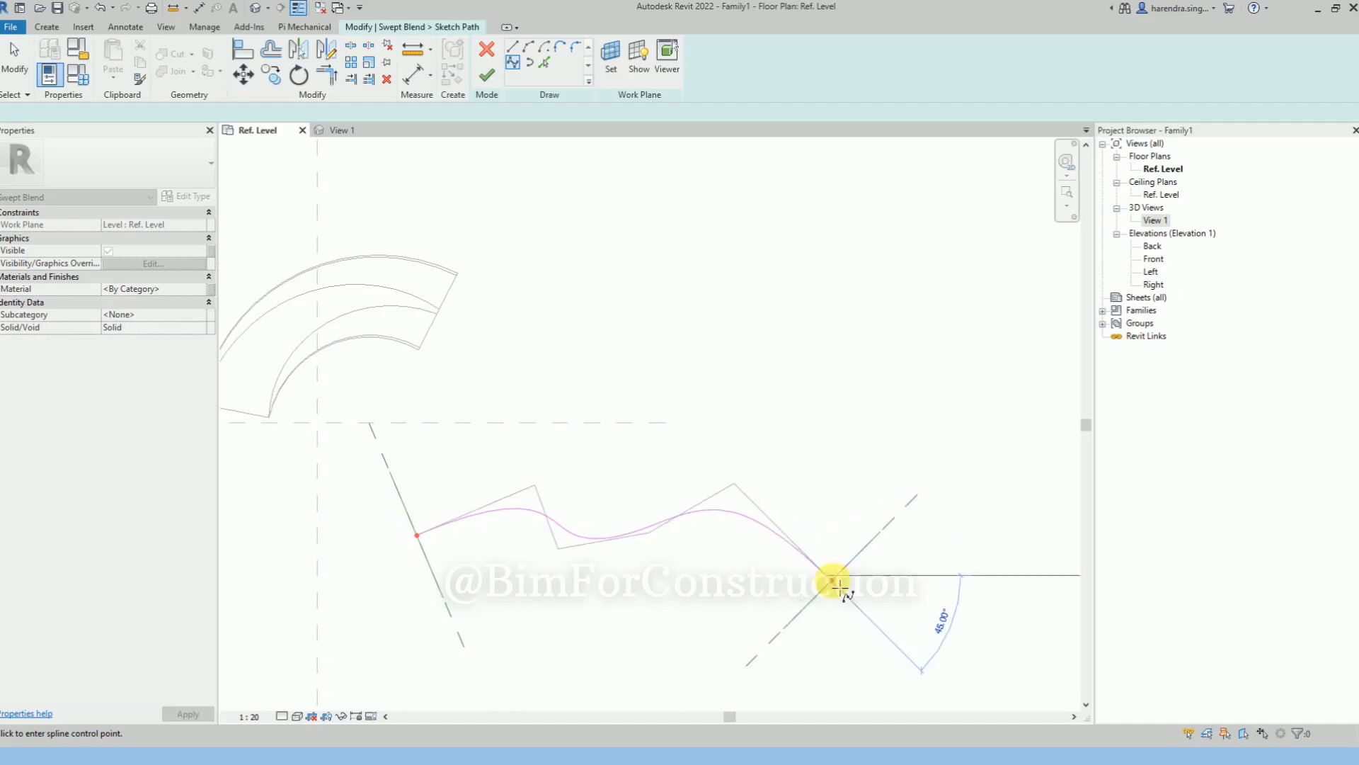
{"action": "left_click", "coordinate": [487, 83]}
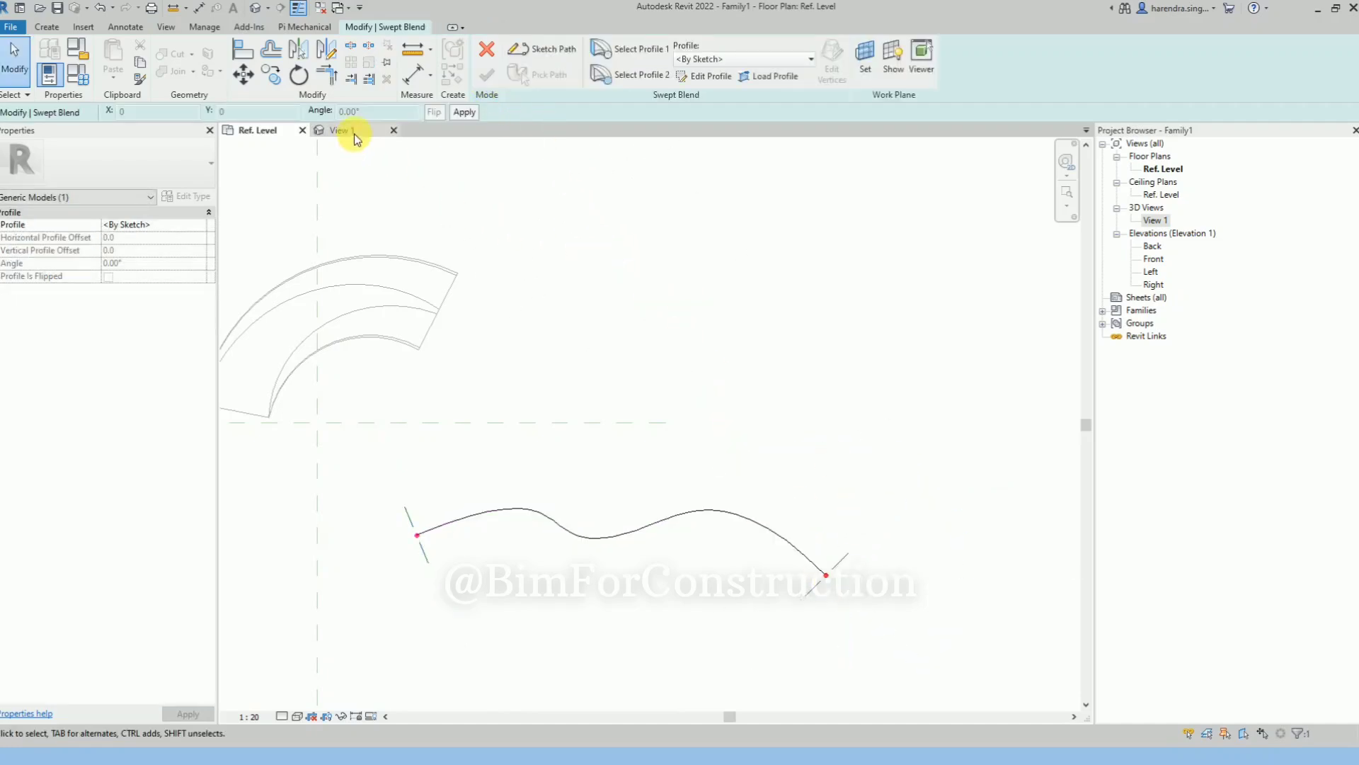
In 3D View 1, sketch profile 1 as a circle of radius about 140 centred on the spline path's start, and finish the profile
{"action": "left_click", "coordinate": [354, 132]}
{"action": "left_click", "coordinate": [592, 459]}
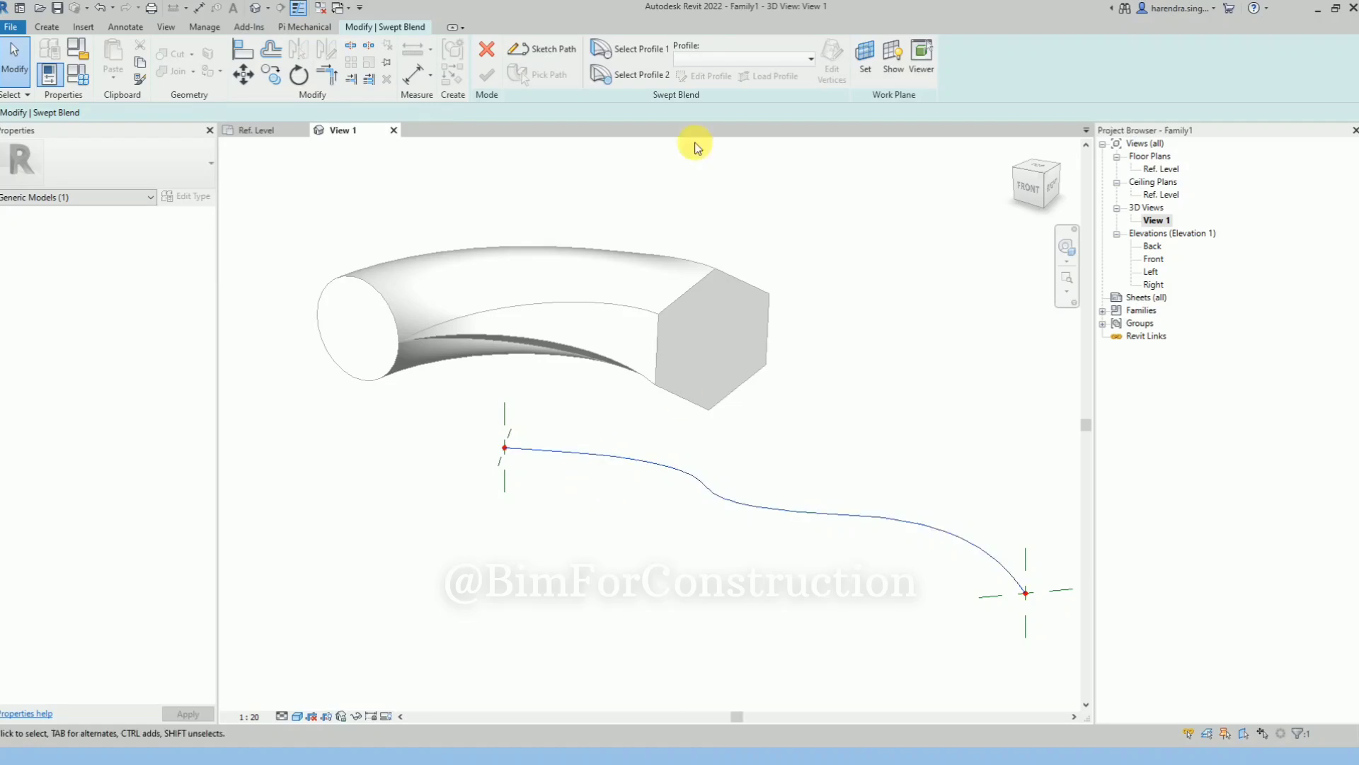
{"action": "left_click", "coordinate": [629, 49]}
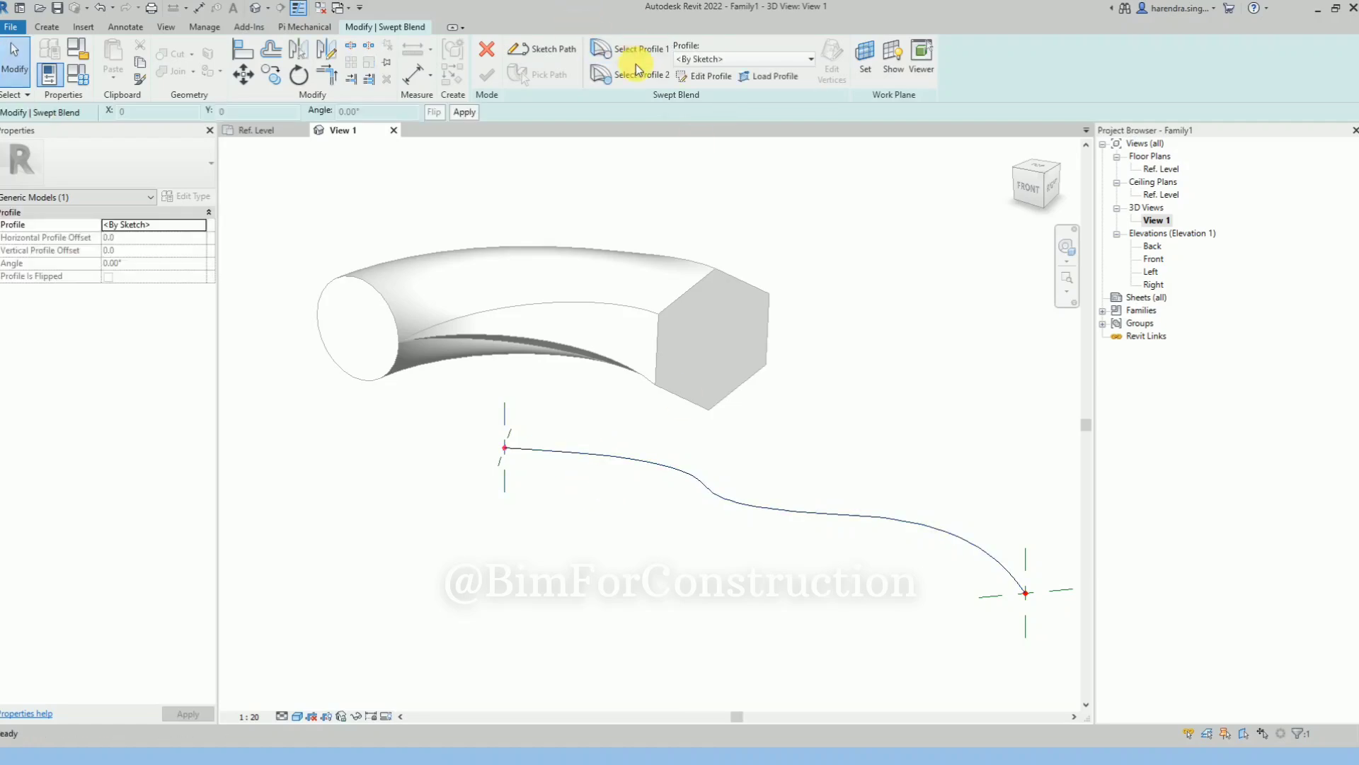
{"action": "left_click", "coordinate": [703, 75]}
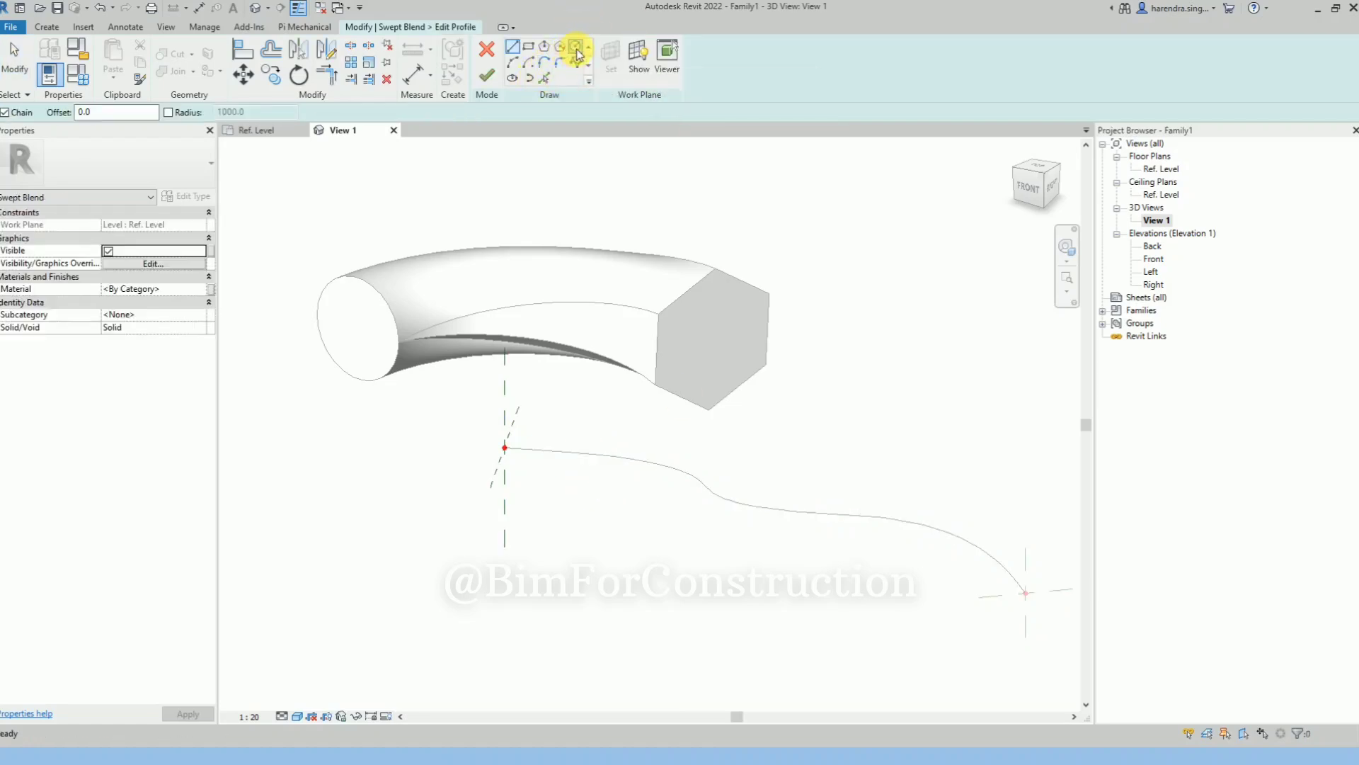
{"action": "left_click", "coordinate": [575, 48]}
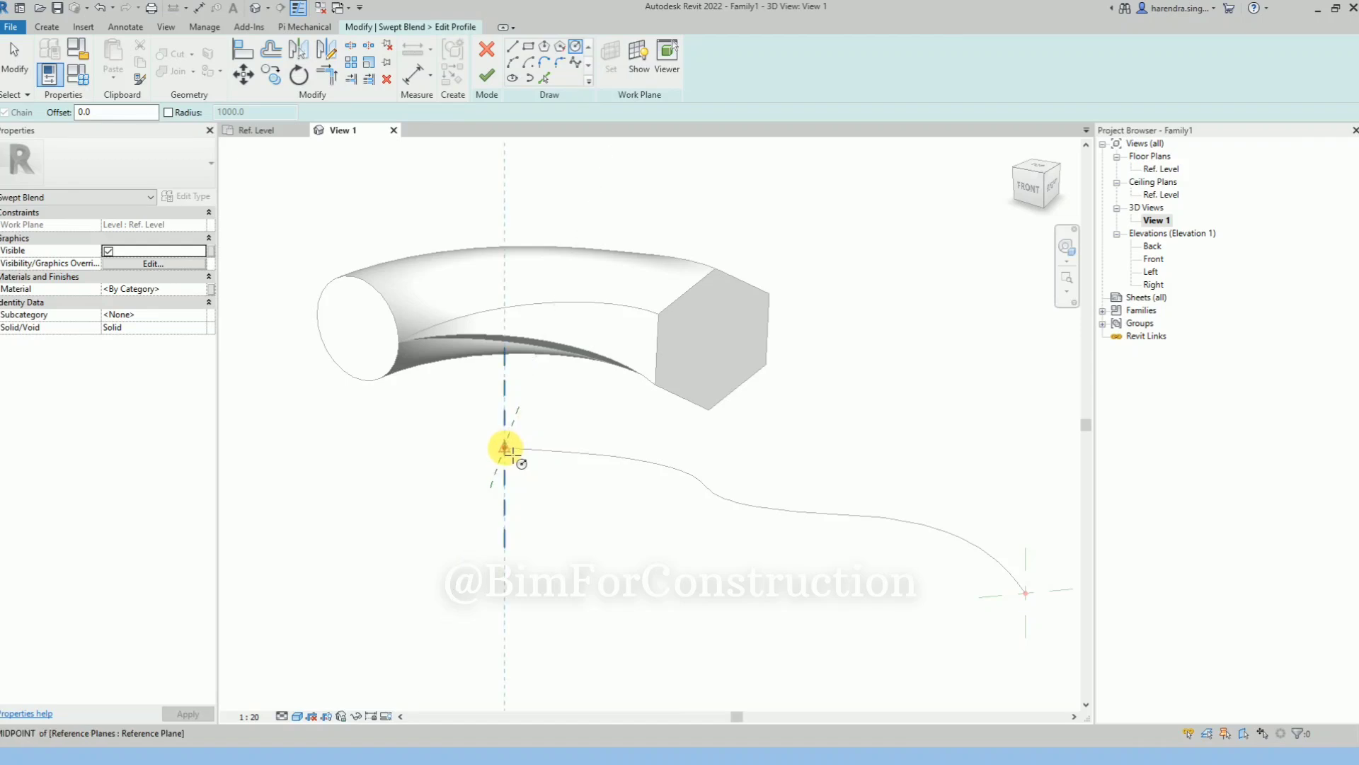
{"action": "left_click", "coordinate": [507, 449]}
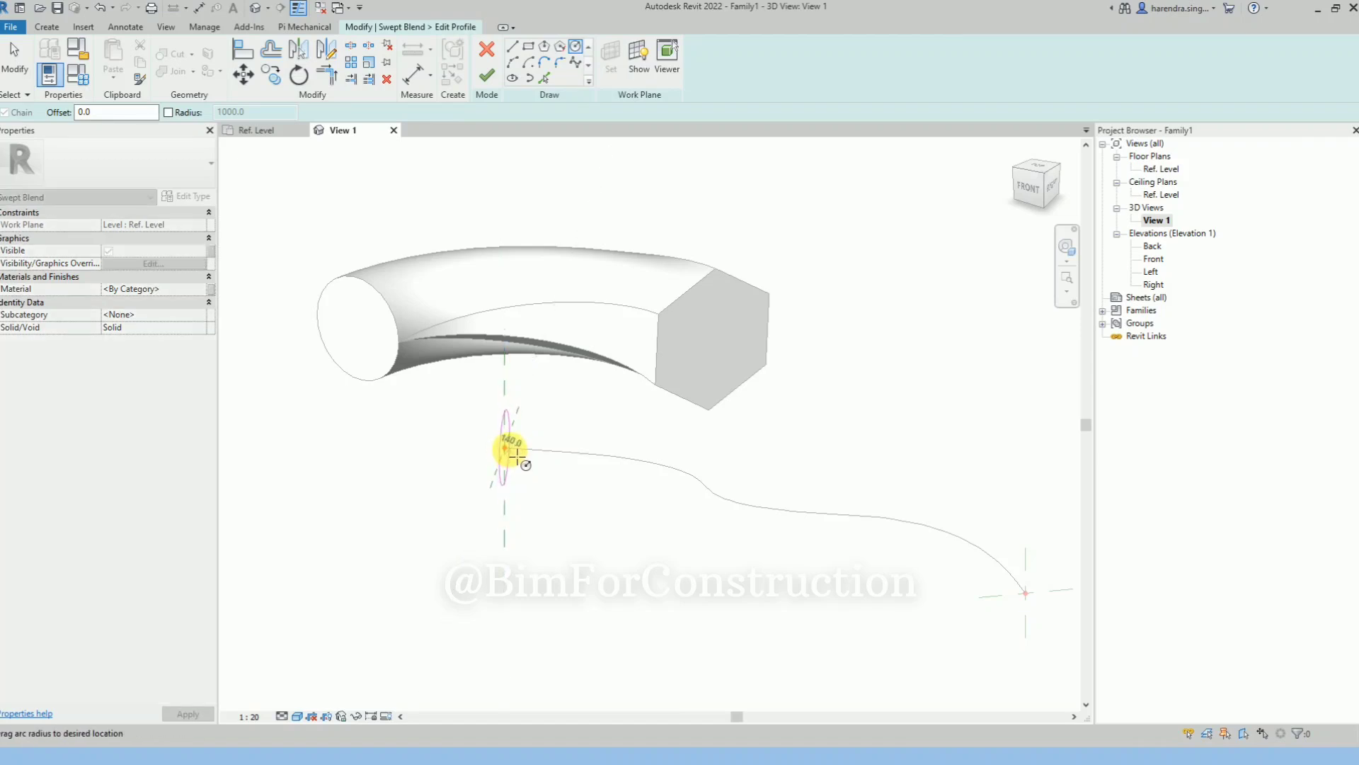
{"action": "left_click", "coordinate": [519, 460]}
{"action": "scroll", "coordinate": [429, 341], "scroll_direction": "down", "scroll_amount": 1}
{"action": "left_click", "coordinate": [499, 79]}
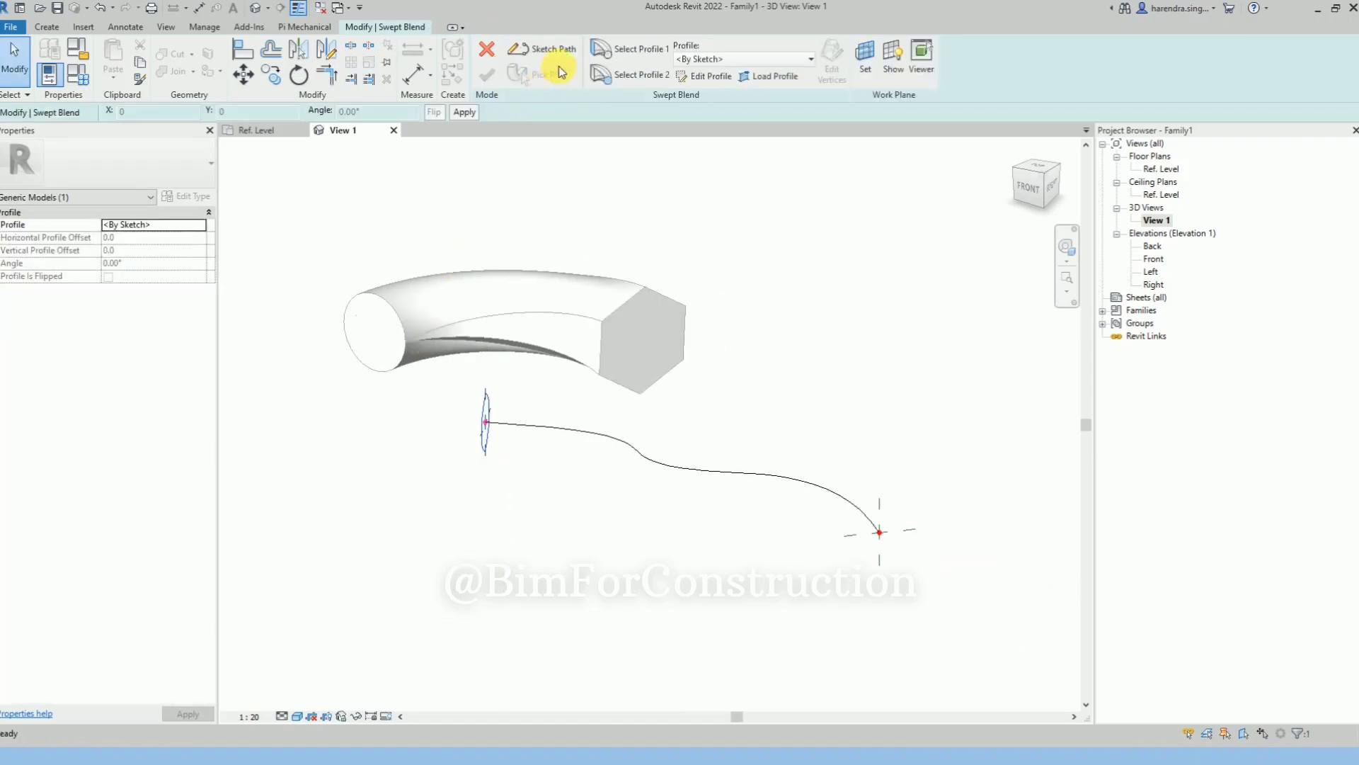
Sketch profile 2 as an ellipse with both semi-axes about 80 centred on the spline path's other end, and finish the swept blend
{"action": "left_click", "coordinate": [652, 70]}
{"action": "left_click", "coordinate": [696, 76]}
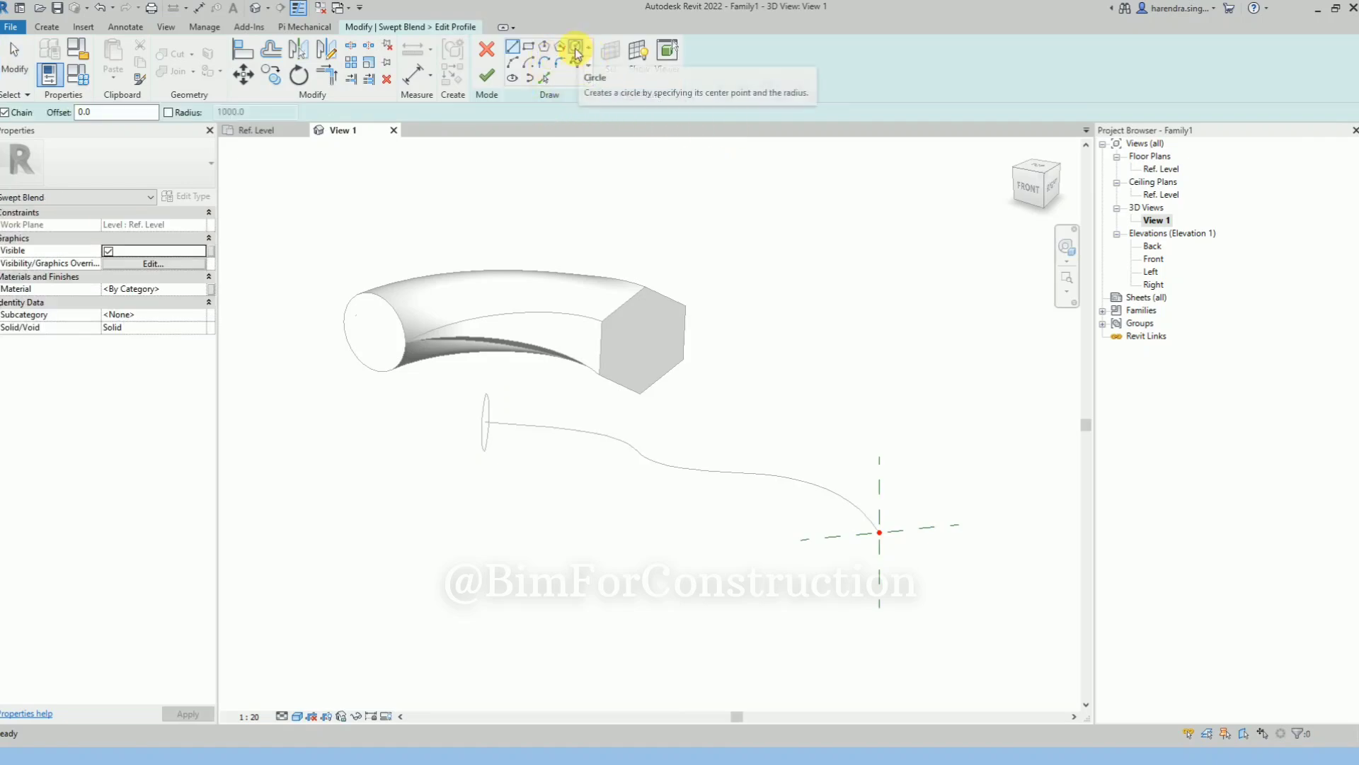
{"action": "left_click", "coordinate": [513, 78]}
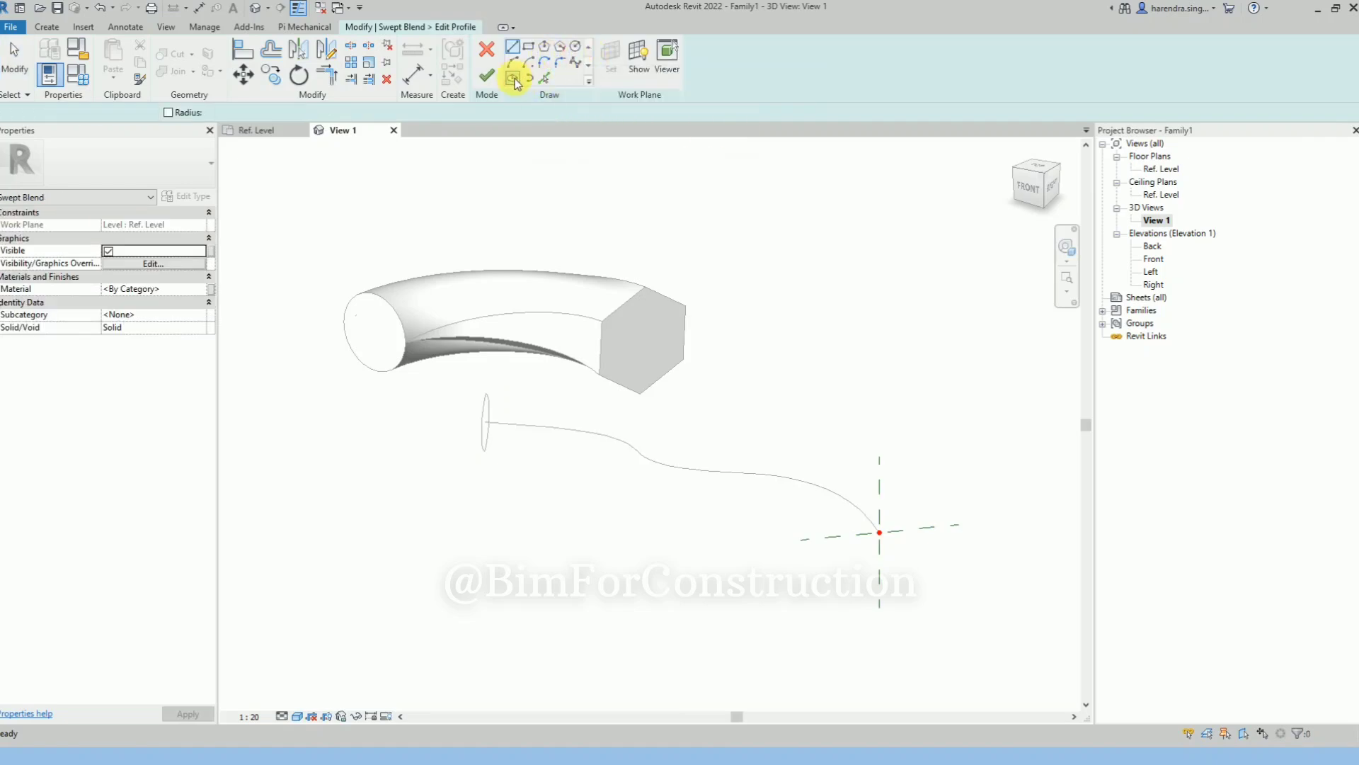
{"action": "left_click", "coordinate": [880, 533]}
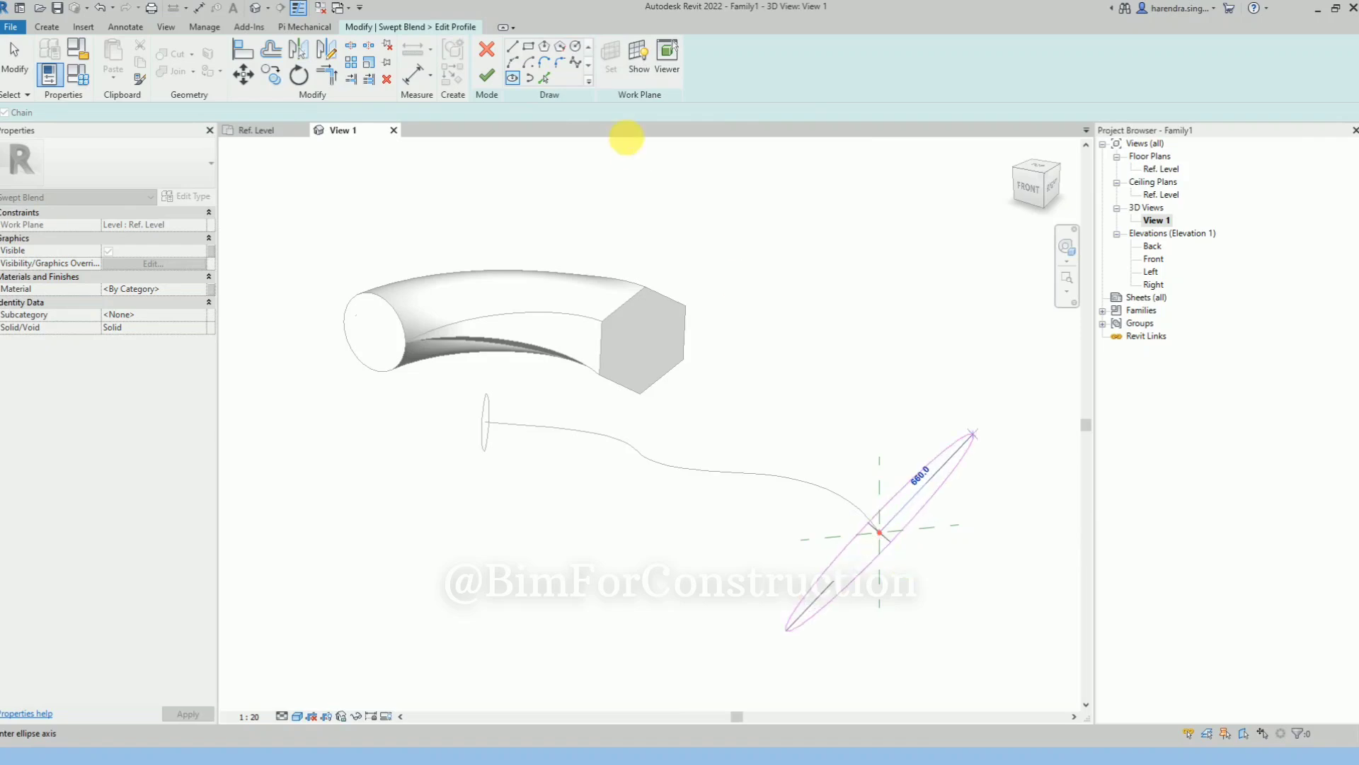
{"action": "left_click", "coordinate": [885, 522]}
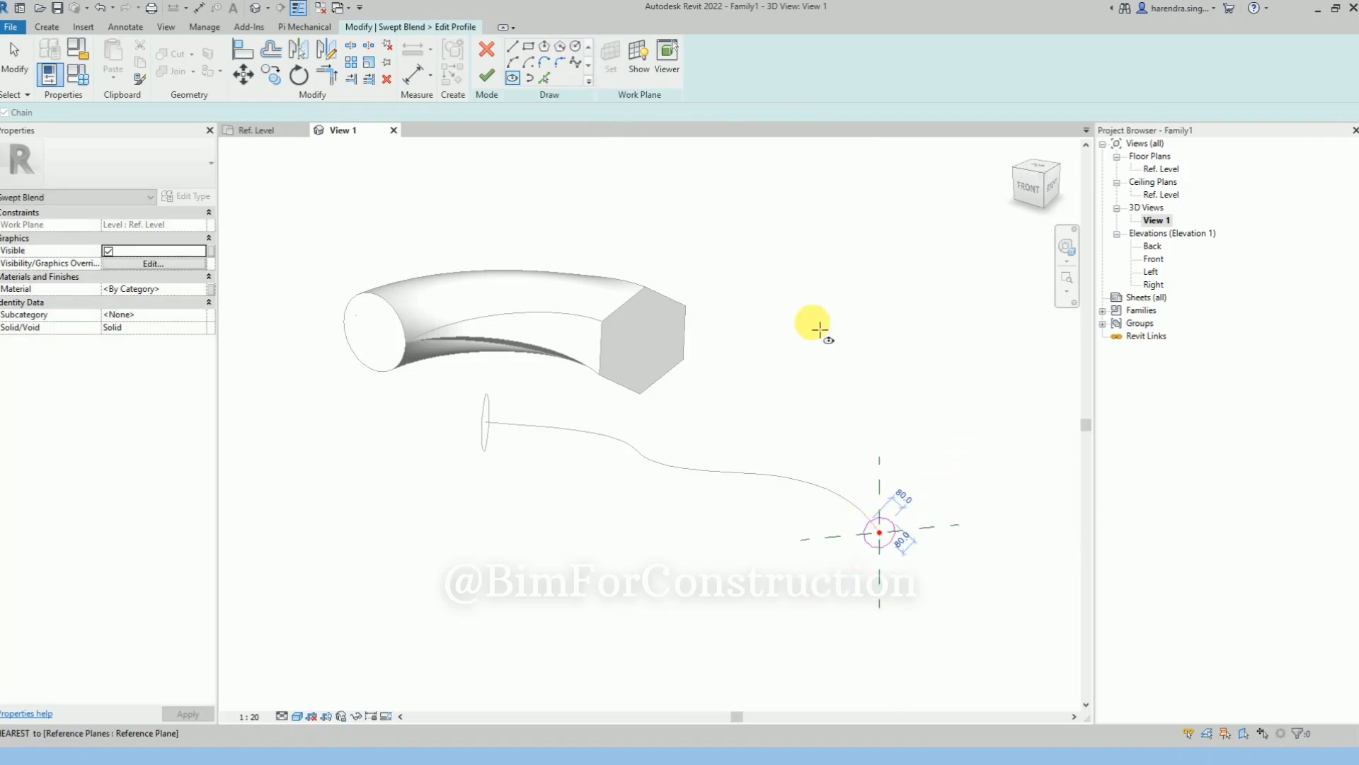
{"action": "left_click", "coordinate": [486, 76]}
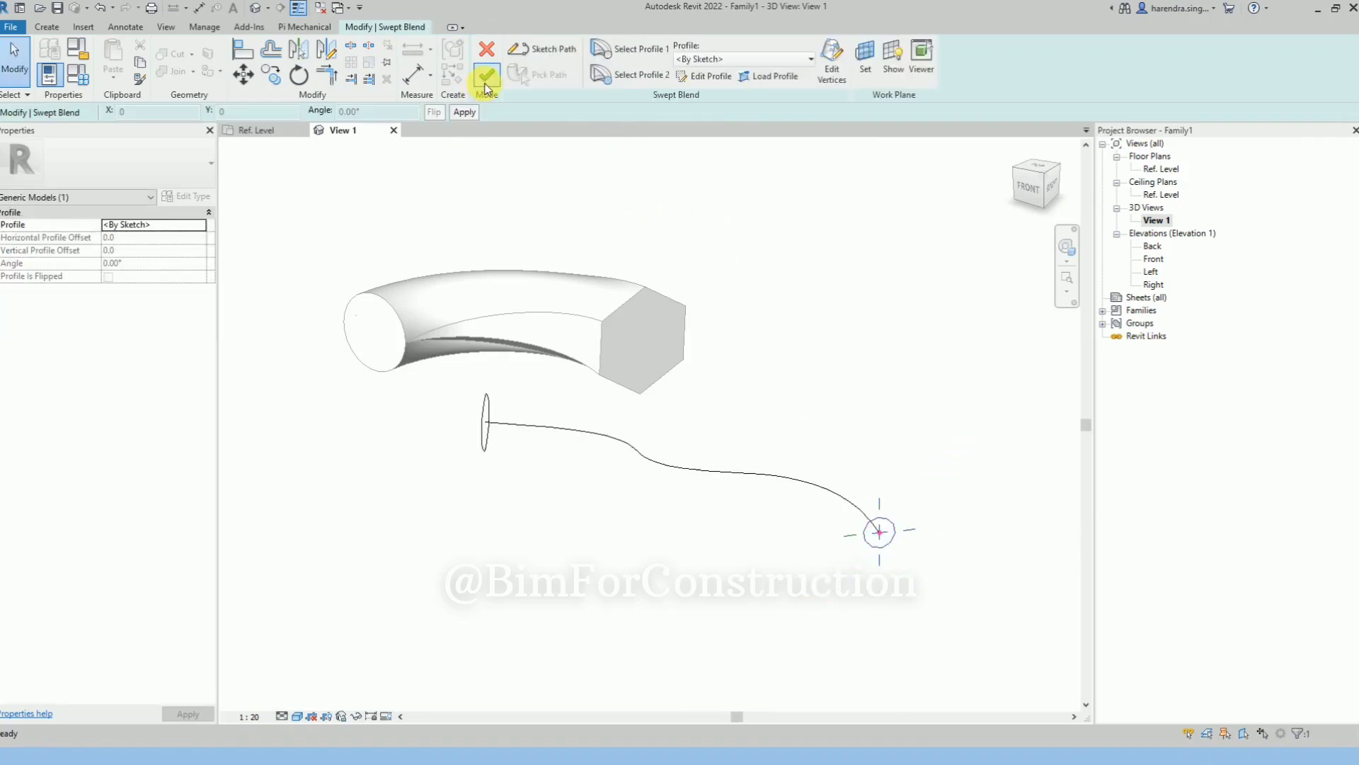
{"action": "left_click", "coordinate": [487, 76]}
{"action": "left_click", "coordinate": [874, 420]}
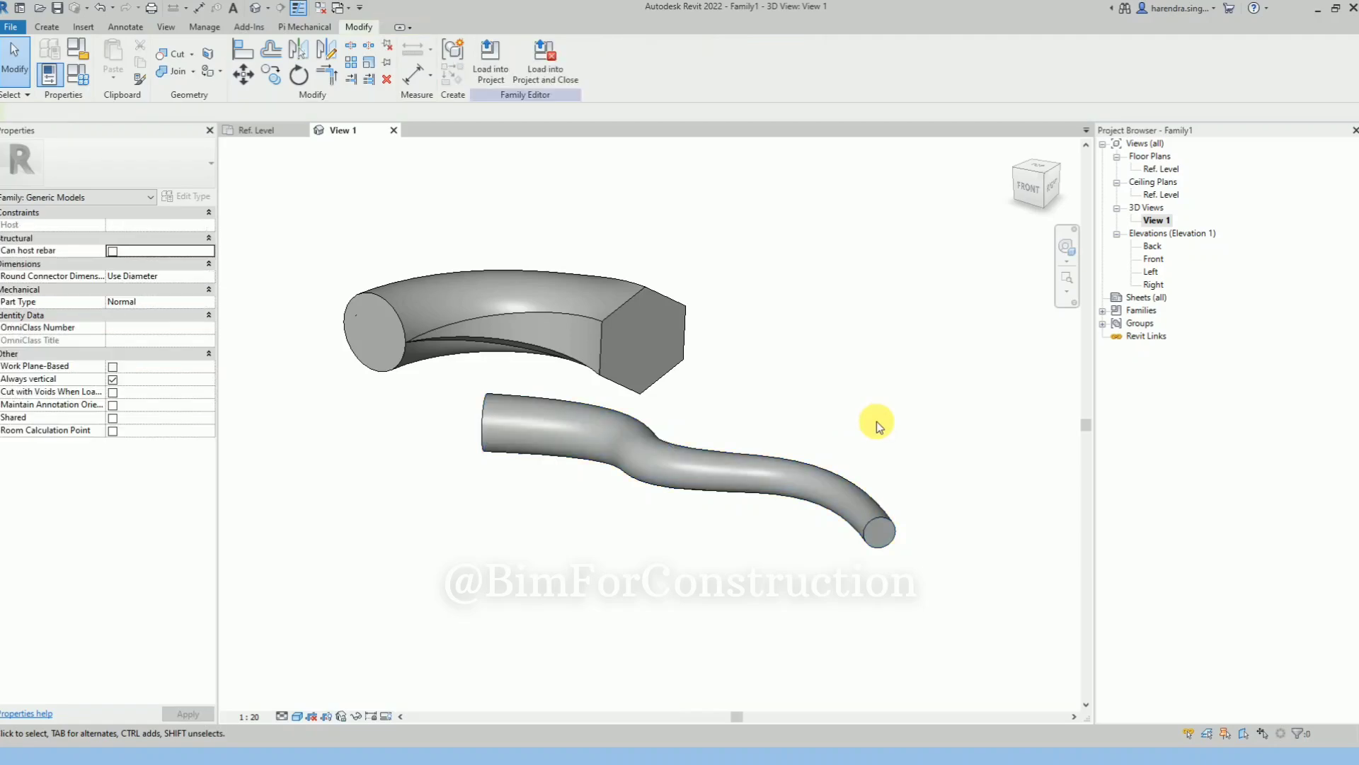
Examine both swept blends from several sides and select the spline-path one to review its editing options
{"action": "middle_click_drag", "start_coordinate": [590, 523], "coordinate": [501, 476], "text": "shift"}
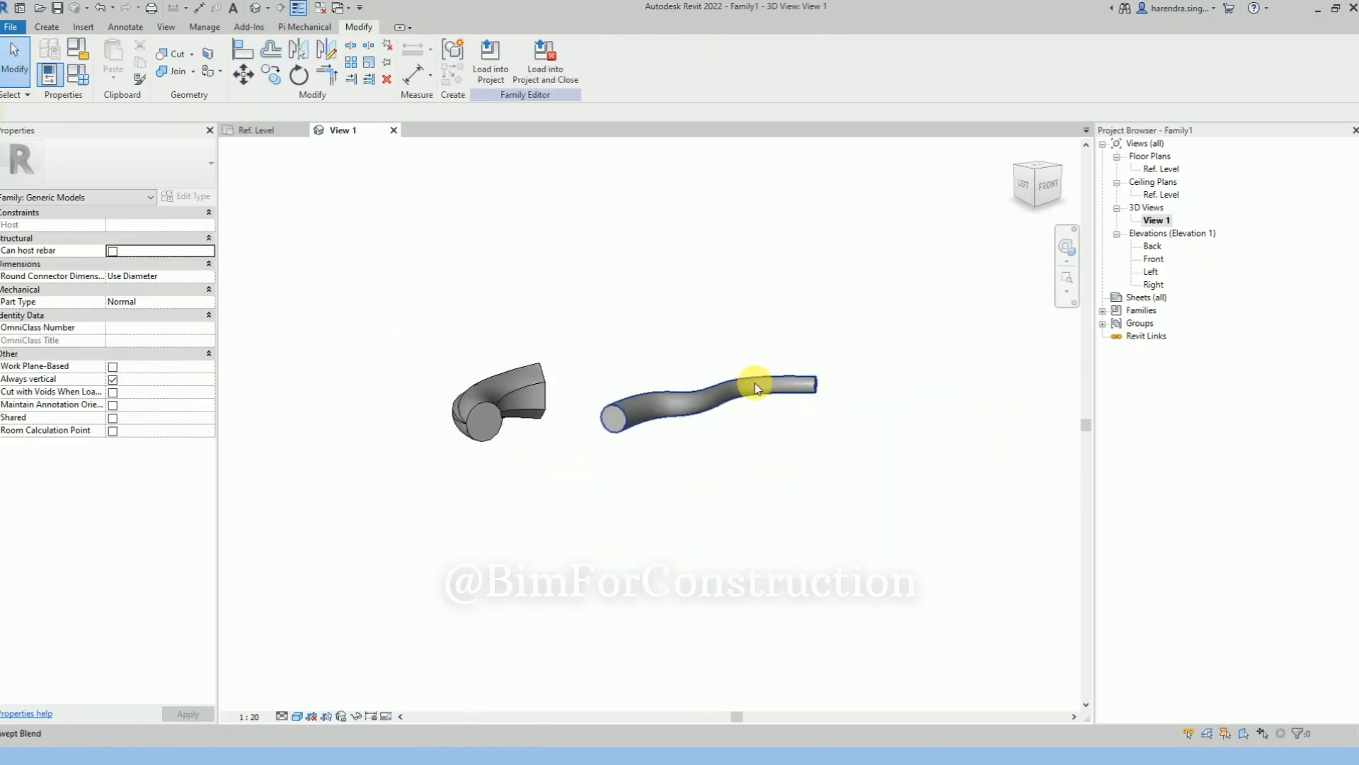
{"action": "left_click", "coordinate": [828, 380]}
{"action": "middle_click_drag", "start_coordinate": [737, 440], "coordinate": [609, 470], "text": "shift"}
{"action": "left_click", "coordinate": [616, 495]}
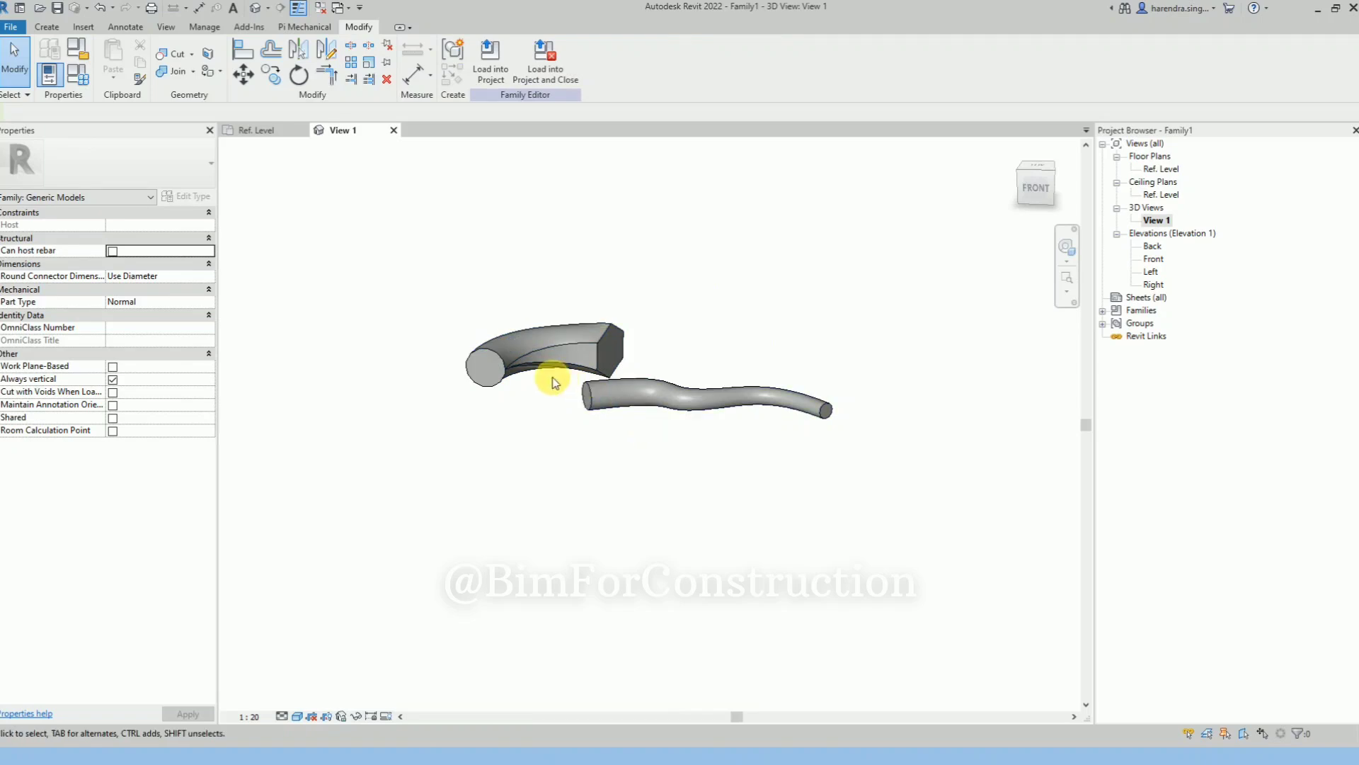
{"action": "scroll", "coordinate": [534, 386], "scroll_direction": "down", "scroll_amount": 3}
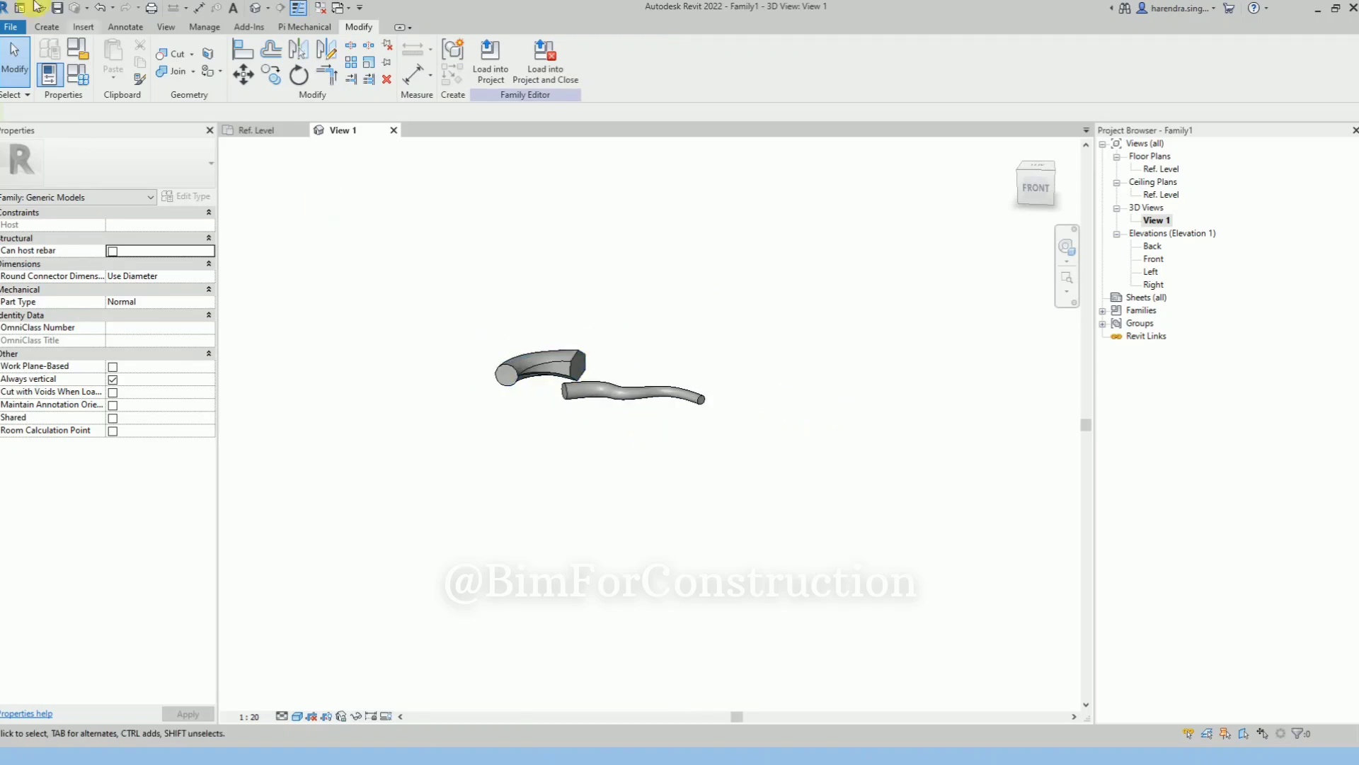
{"action": "left_click", "coordinate": [52, 31]}
{"action": "left_click", "coordinate": [652, 392]}
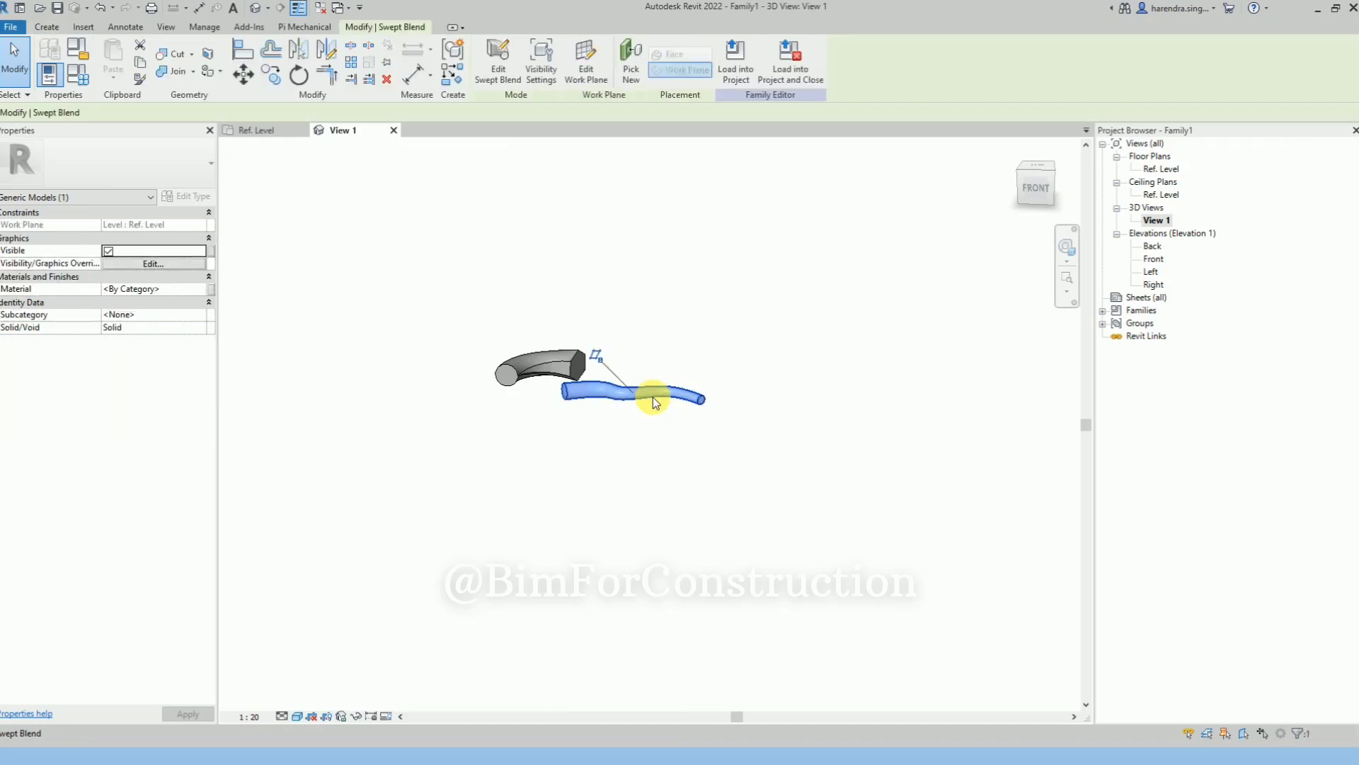
{"action": "left_click", "coordinate": [498, 62]}
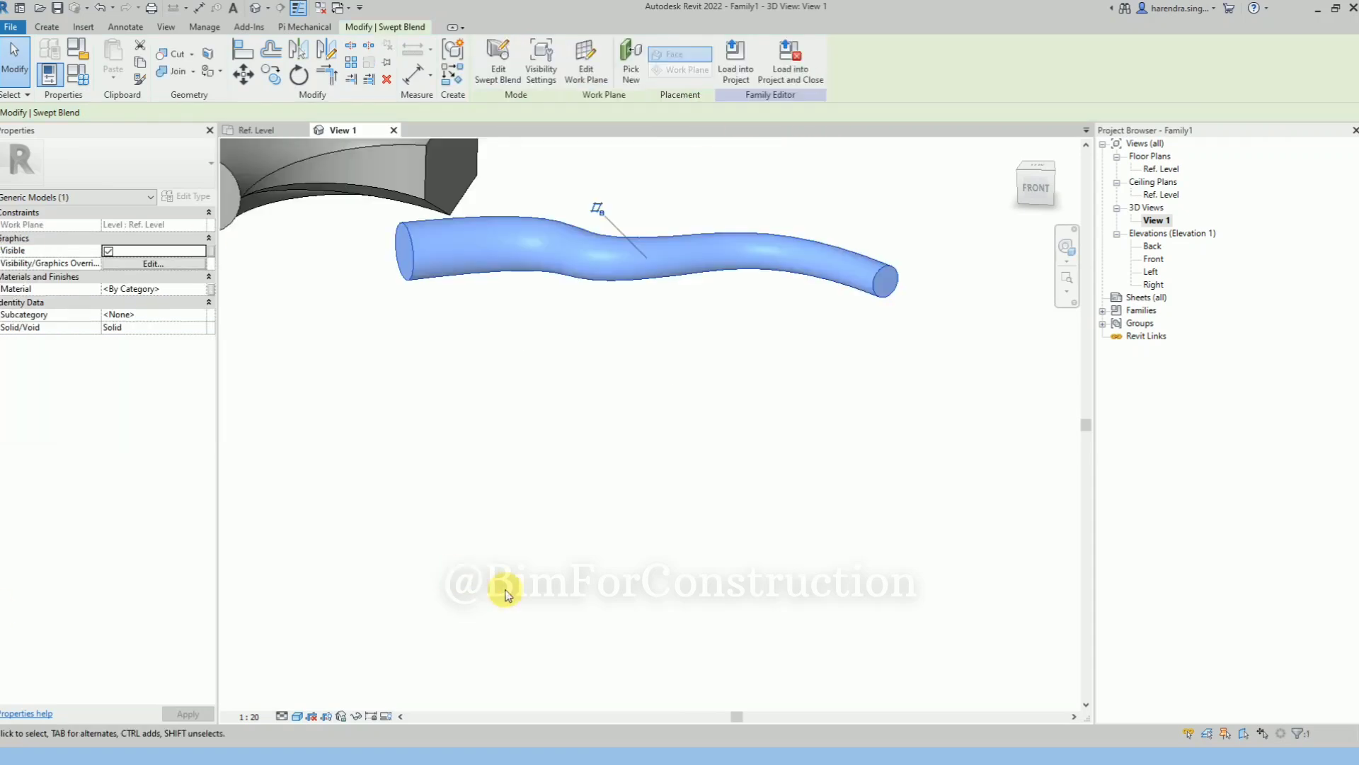
{"action": "scroll", "coordinate": [506, 591], "scroll_direction": "down", "scroll_amount": 3}
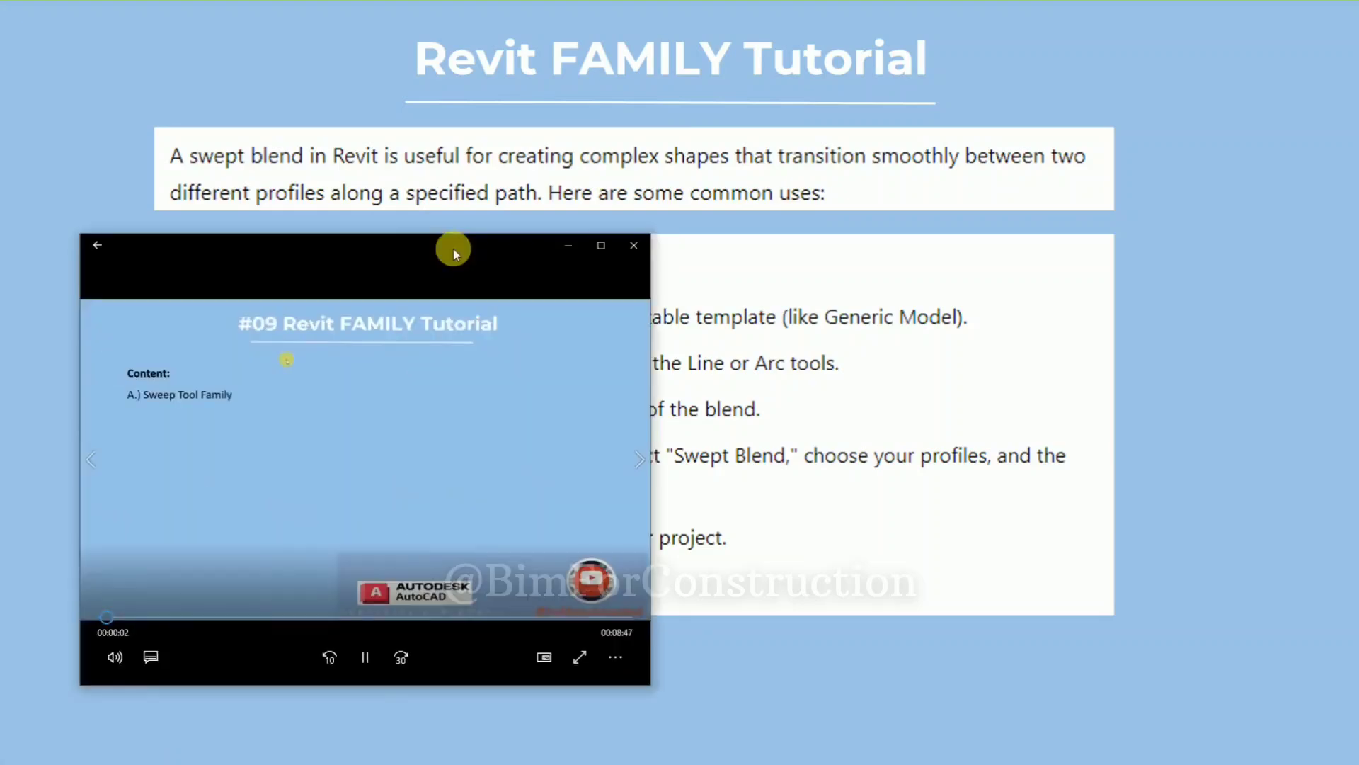
Skim the #09 Revit FAMILY Tutorial video on the Sweep tool in the video player, covering its path and profile sketching, and close it
{"action": "left_click_drag", "start_coordinate": [455, 253], "coordinate": [667, 239]}
{"action": "left_click", "coordinate": [828, 234]}
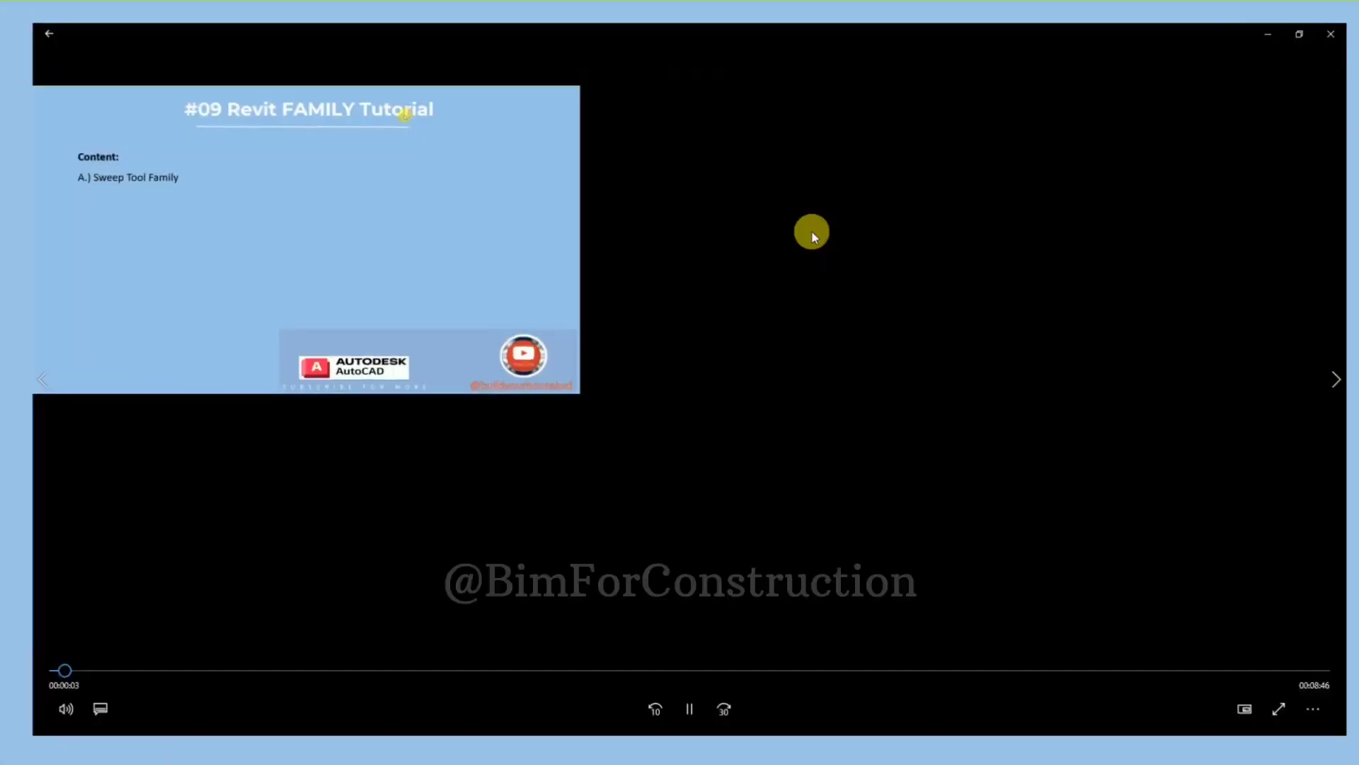
{"action": "left_click", "coordinate": [167, 672]}
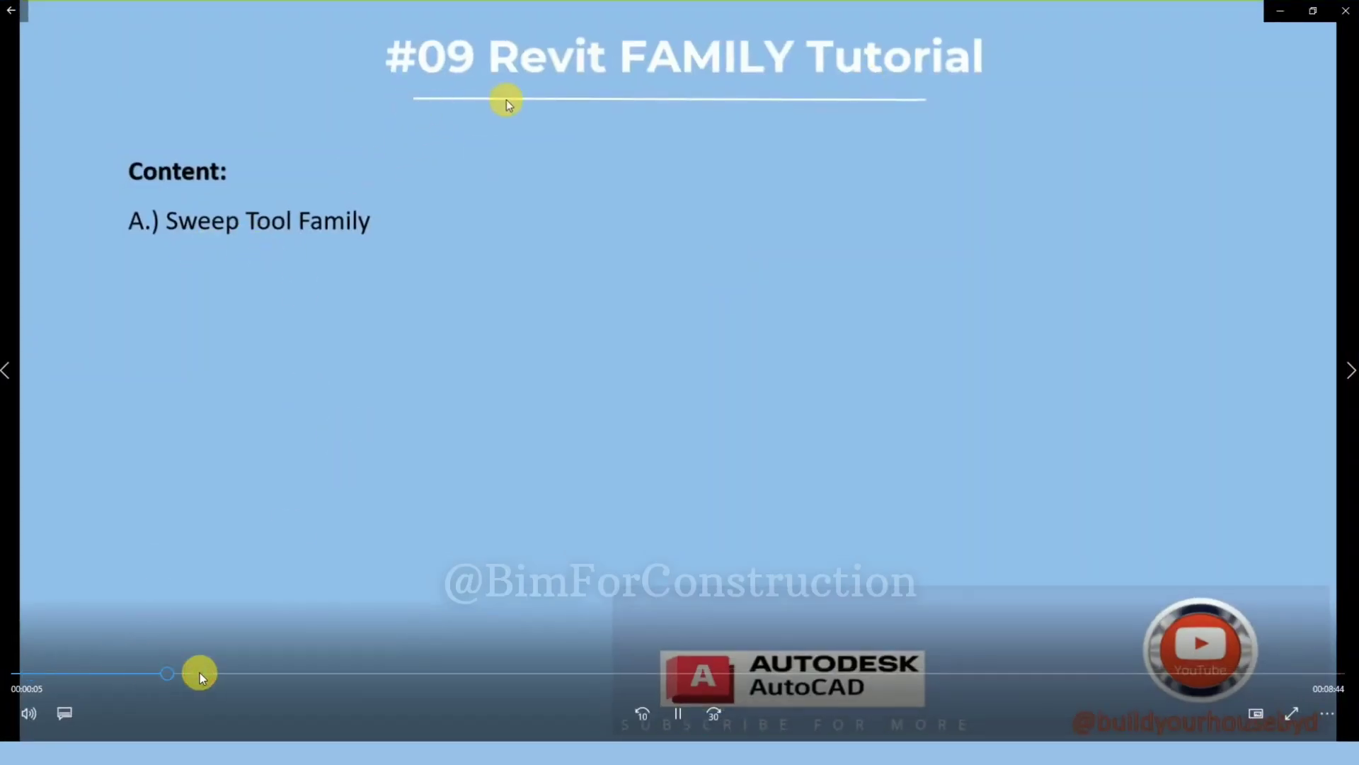
{"action": "left_click", "coordinate": [380, 673]}
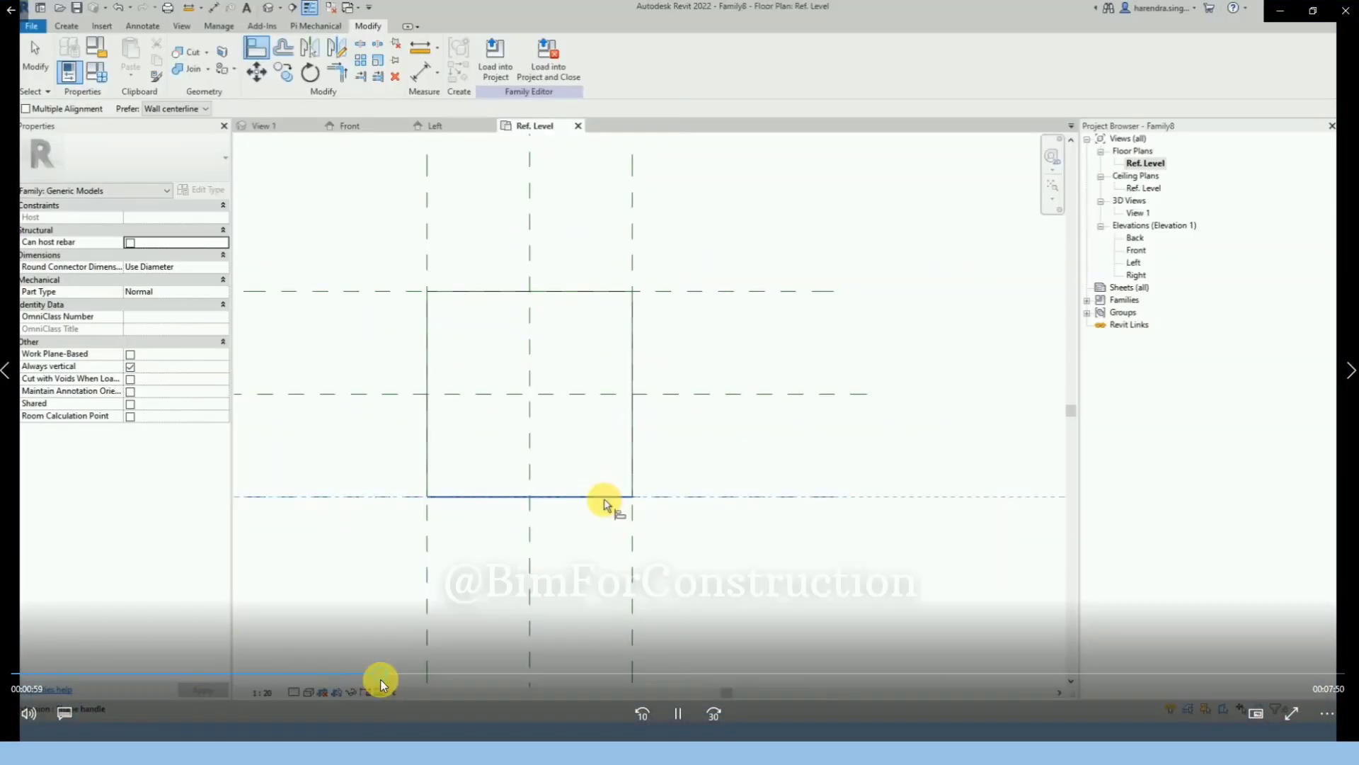
{"action": "left_click", "coordinate": [562, 674]}
{"action": "left_click", "coordinate": [813, 672]}
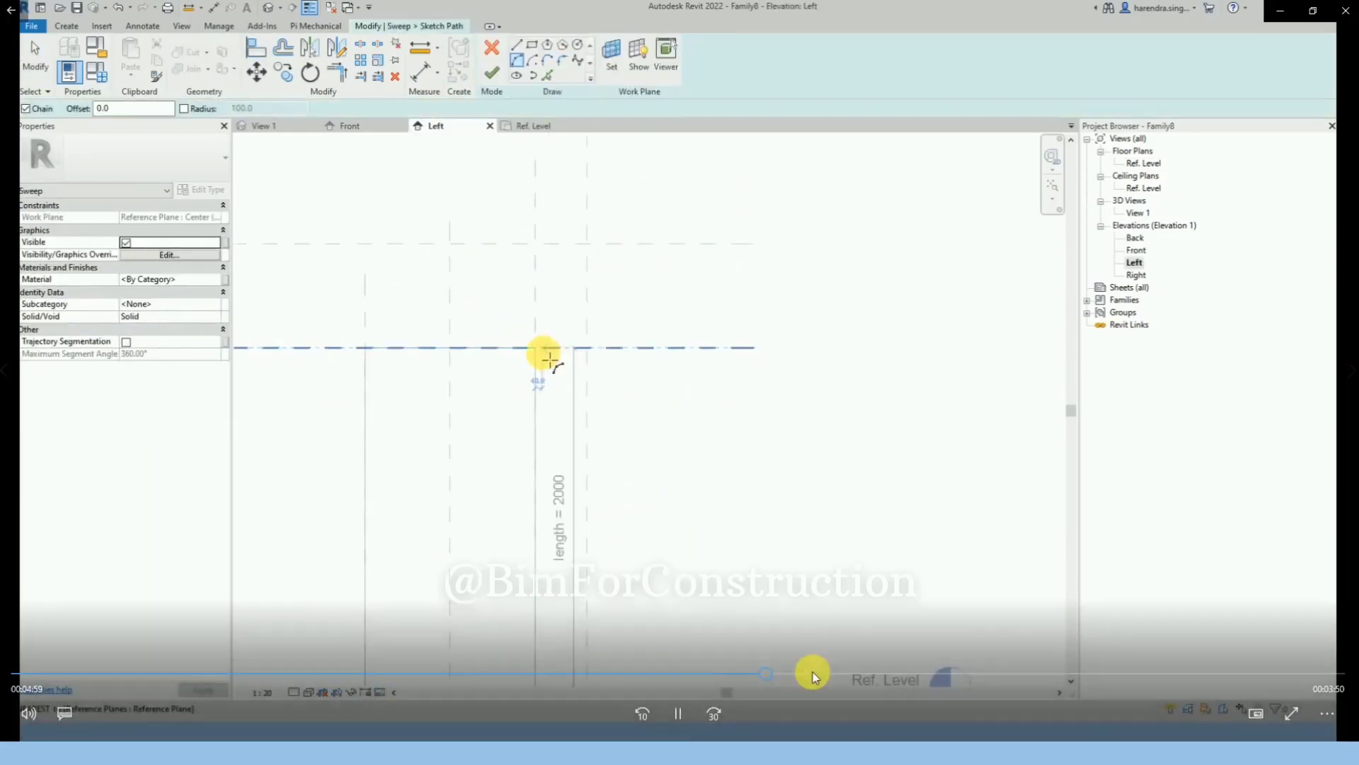
{"action": "left_click", "coordinate": [829, 671]}
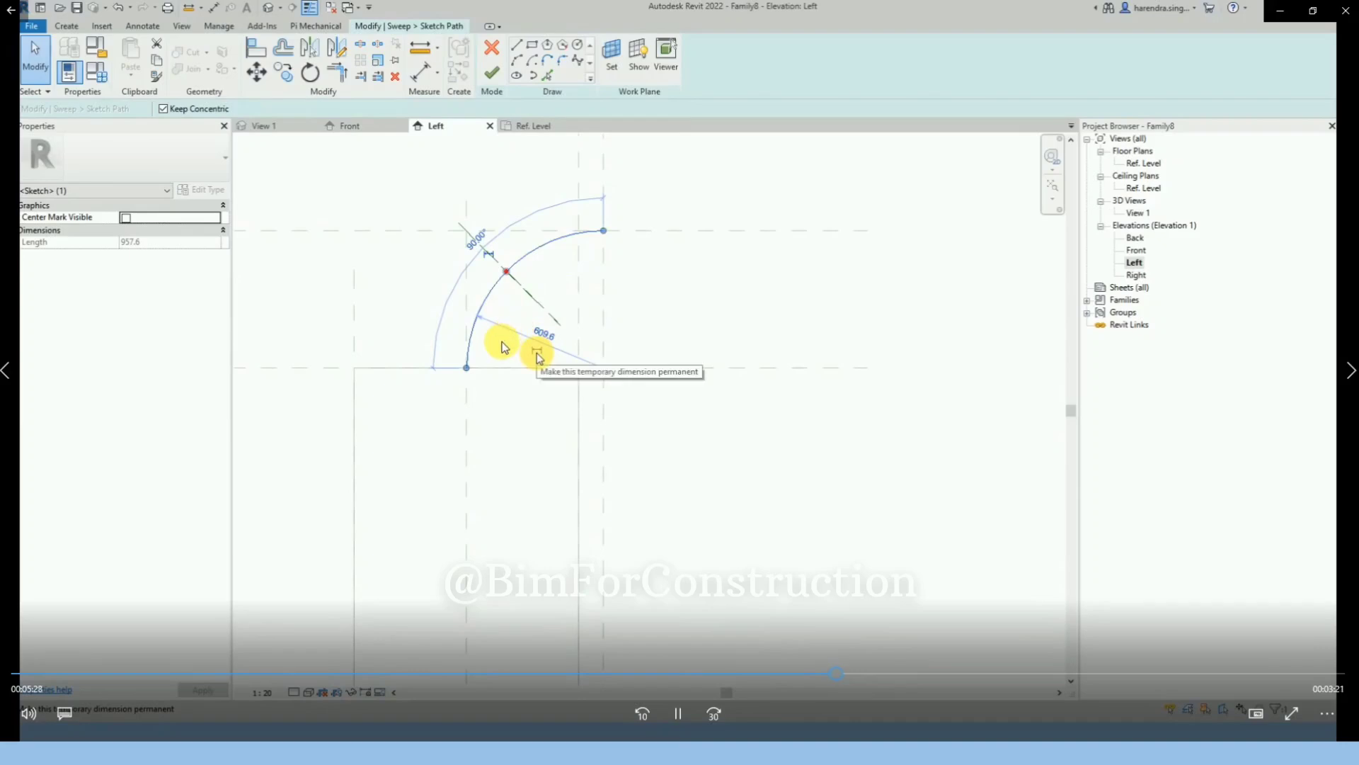
{"action": "left_click", "coordinate": [926, 674]}
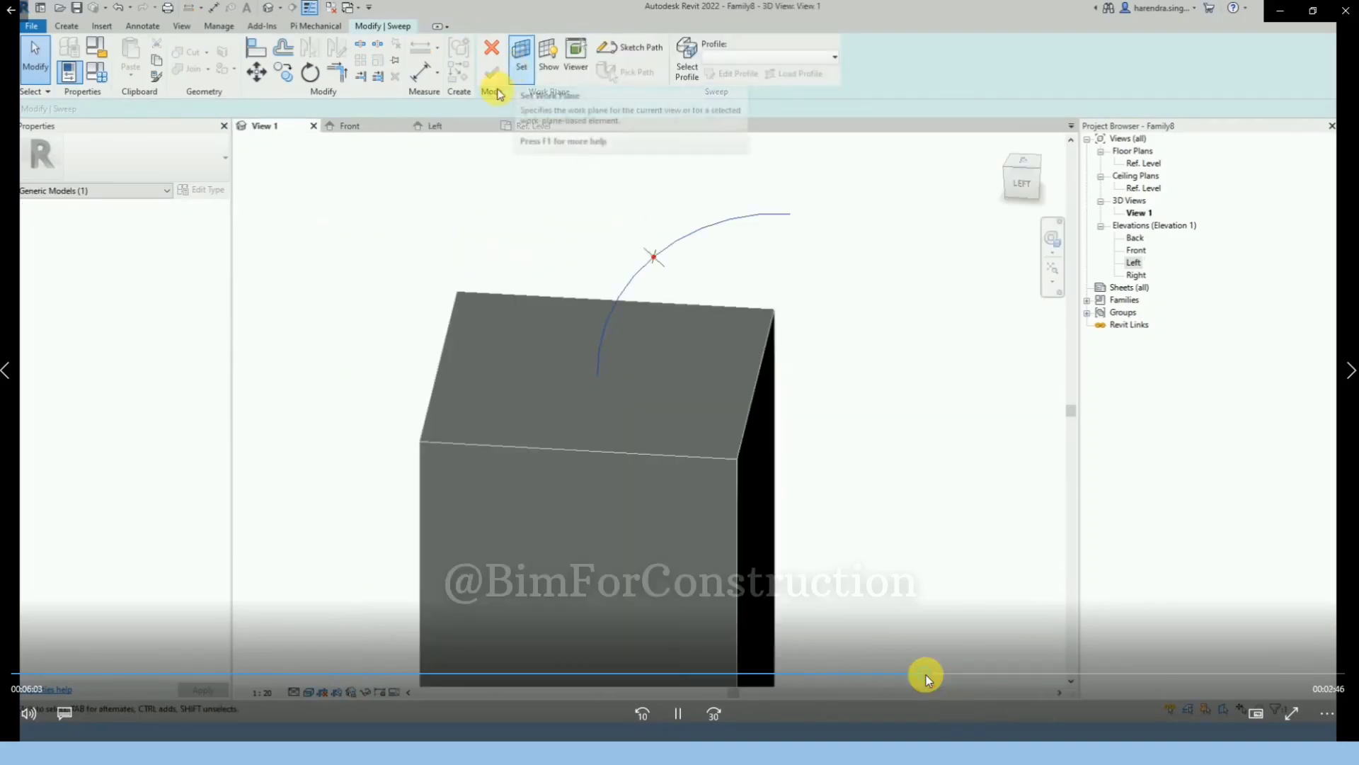
{"action": "left_click", "coordinate": [984, 672]}
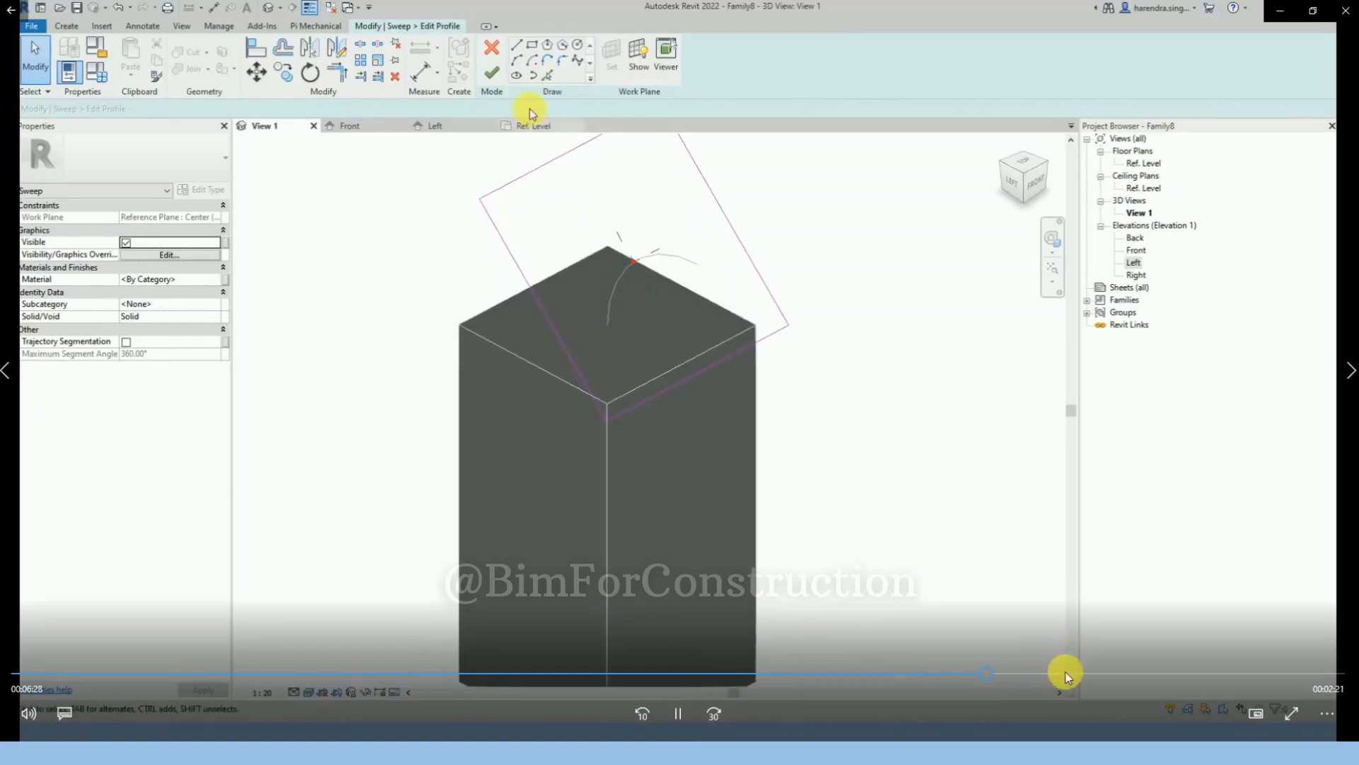
{"action": "left_click", "coordinate": [1064, 673]}
{"action": "left_click", "coordinate": [1174, 672]}
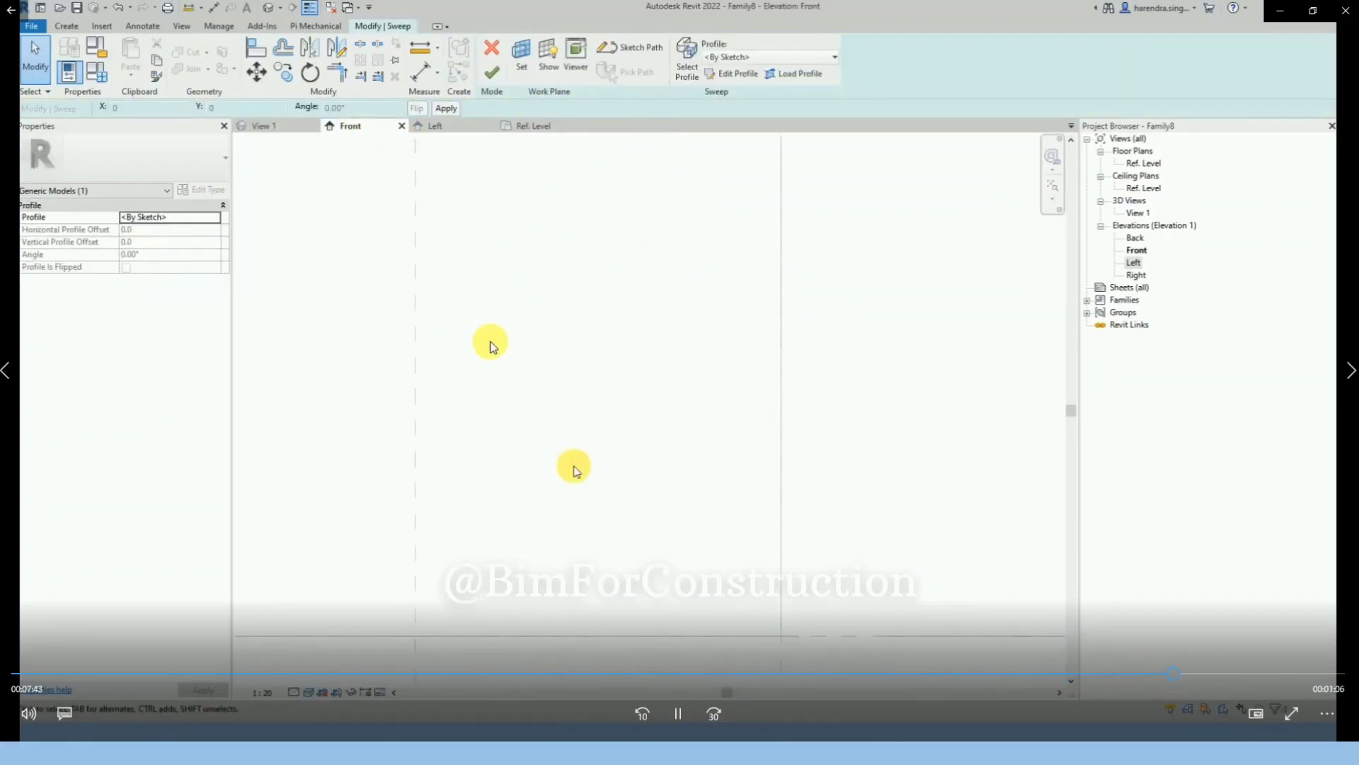
{"action": "left_click", "coordinate": [1344, 13]}
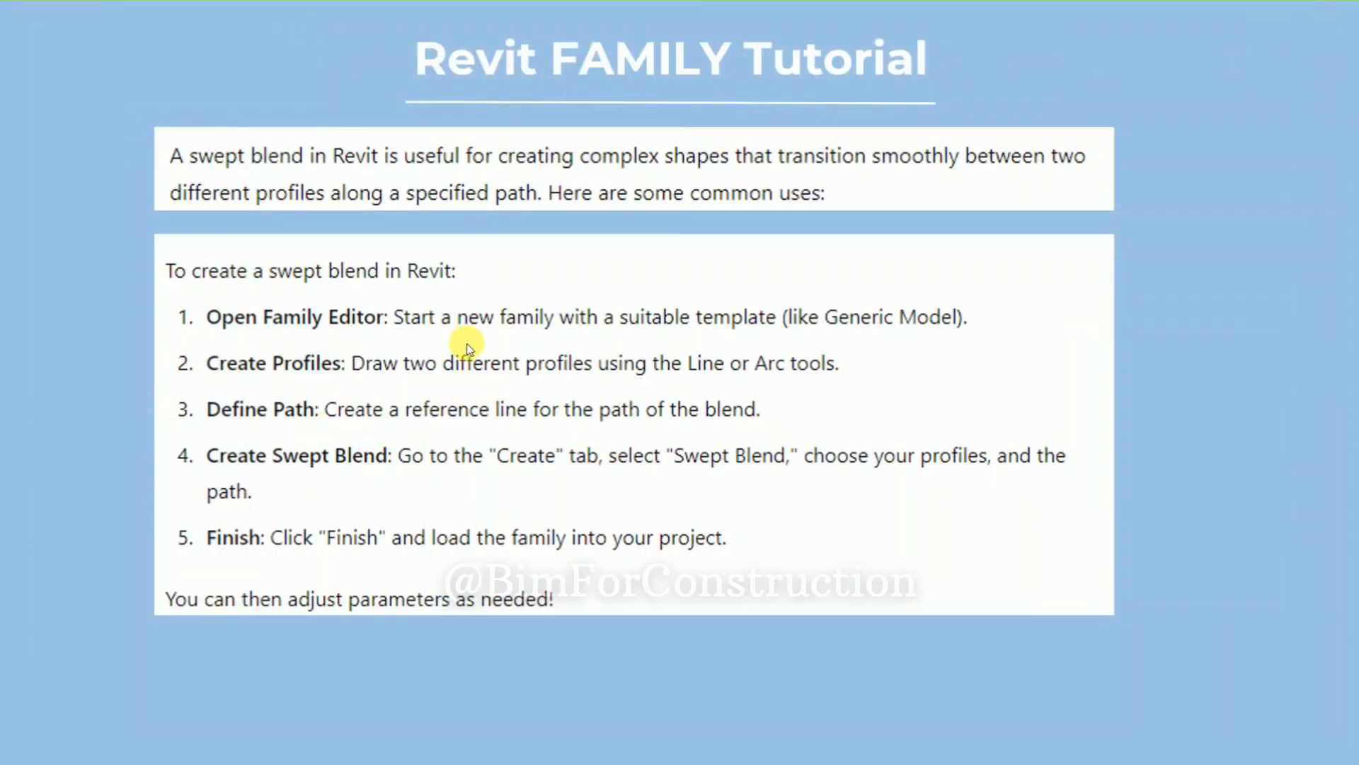